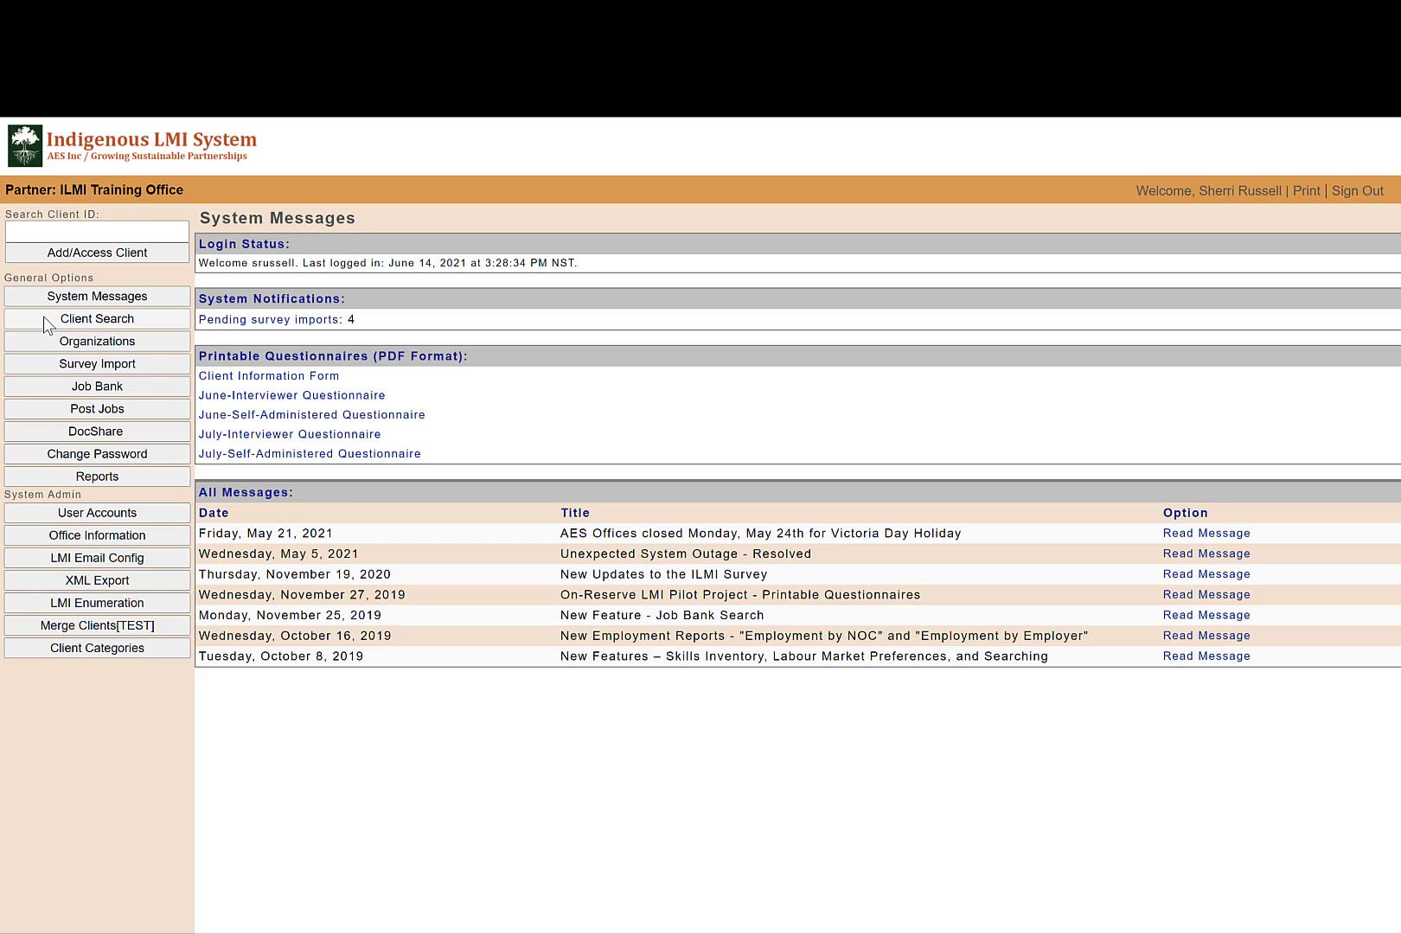
- Search the existing clients by the new client's last name
click(44, 319)
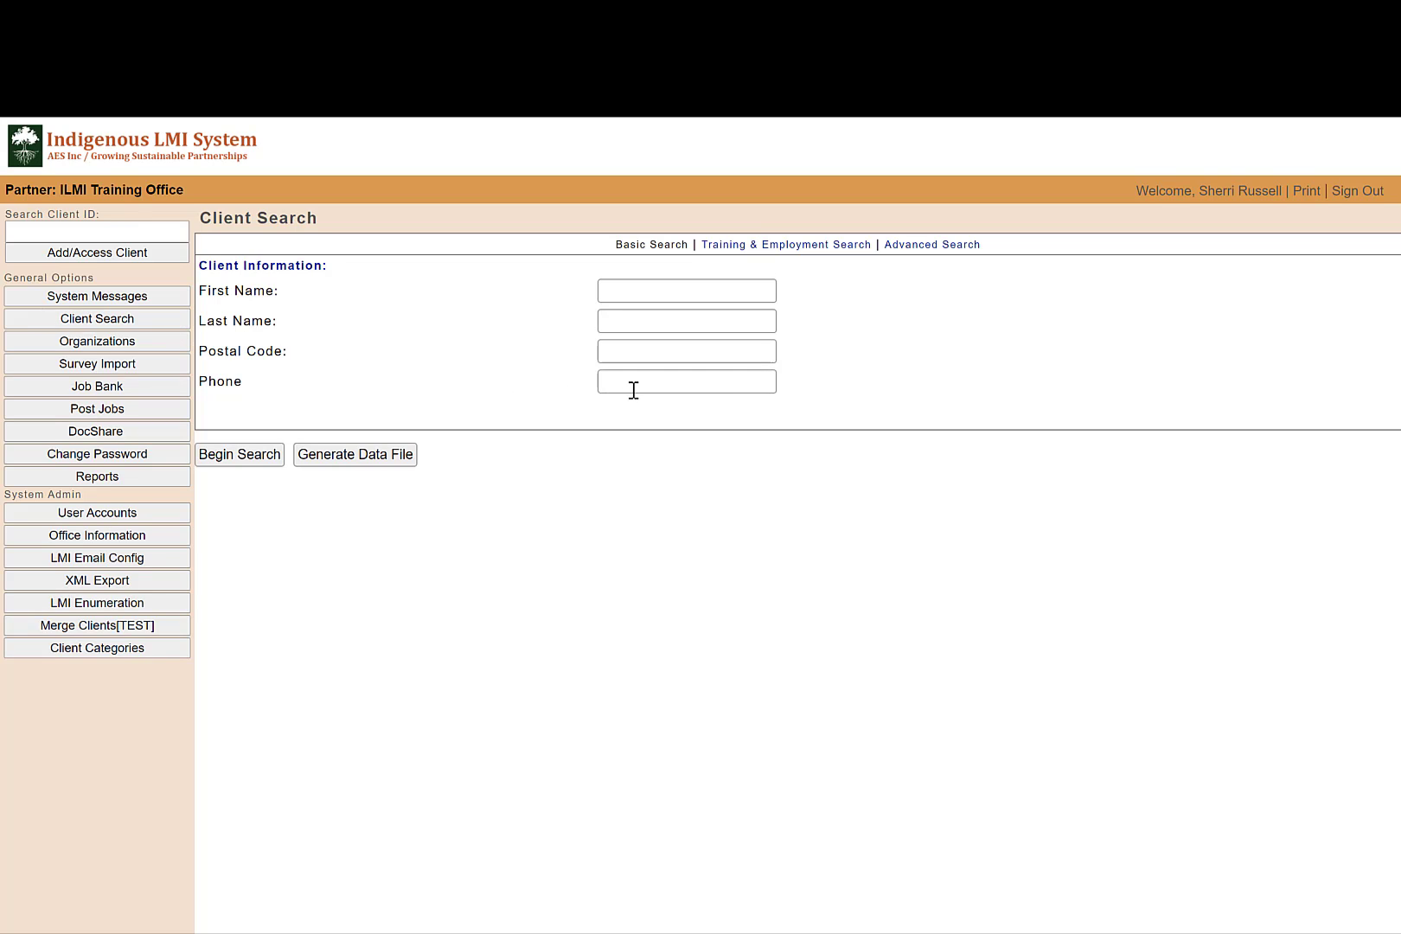
click(614, 321)
text(Sim)
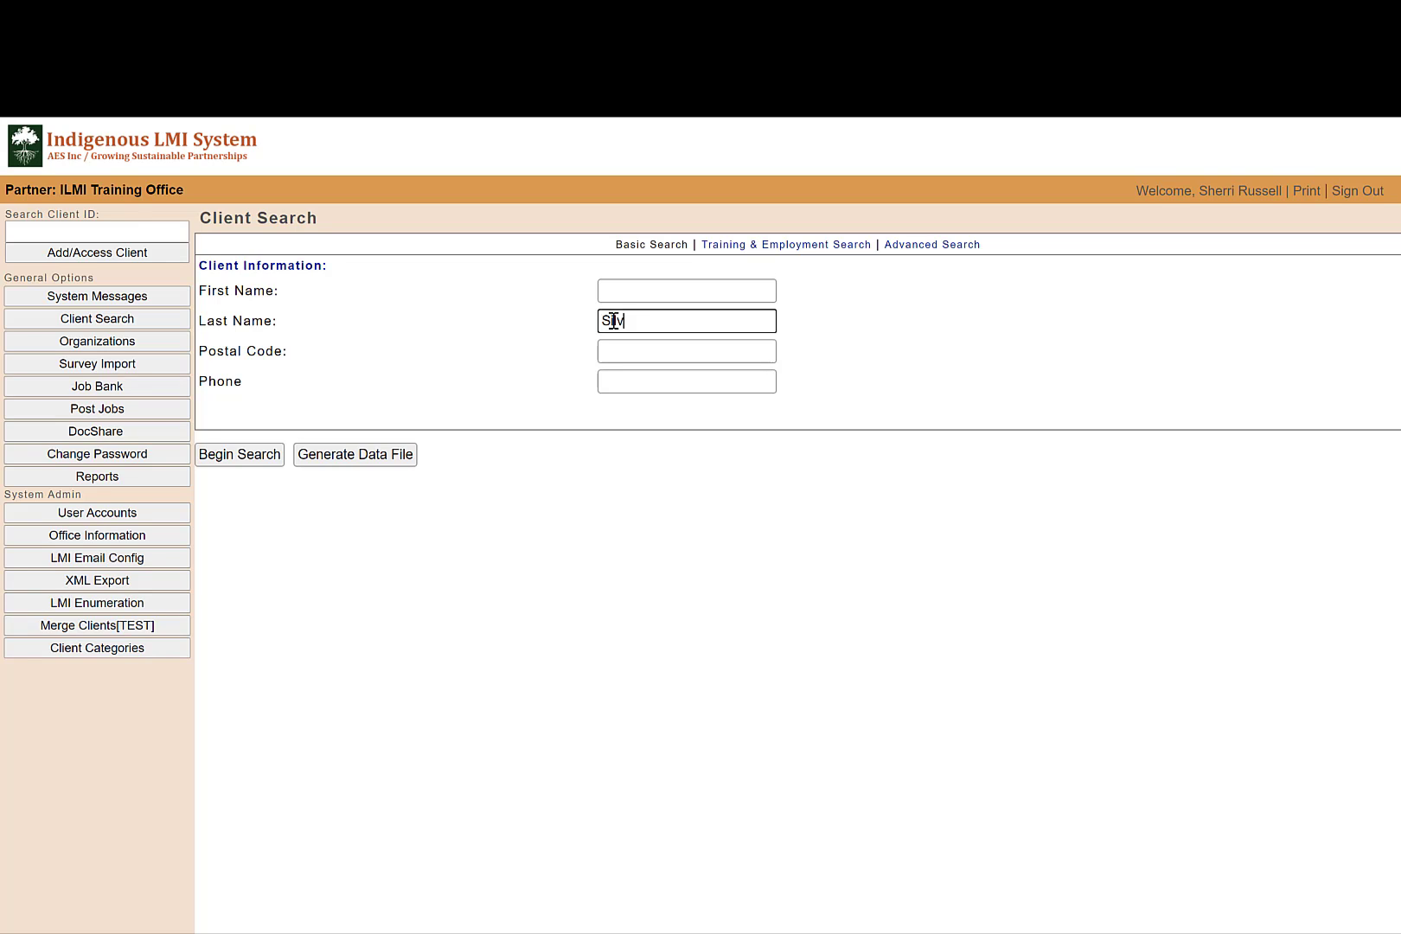
text(er)
click(254, 462)
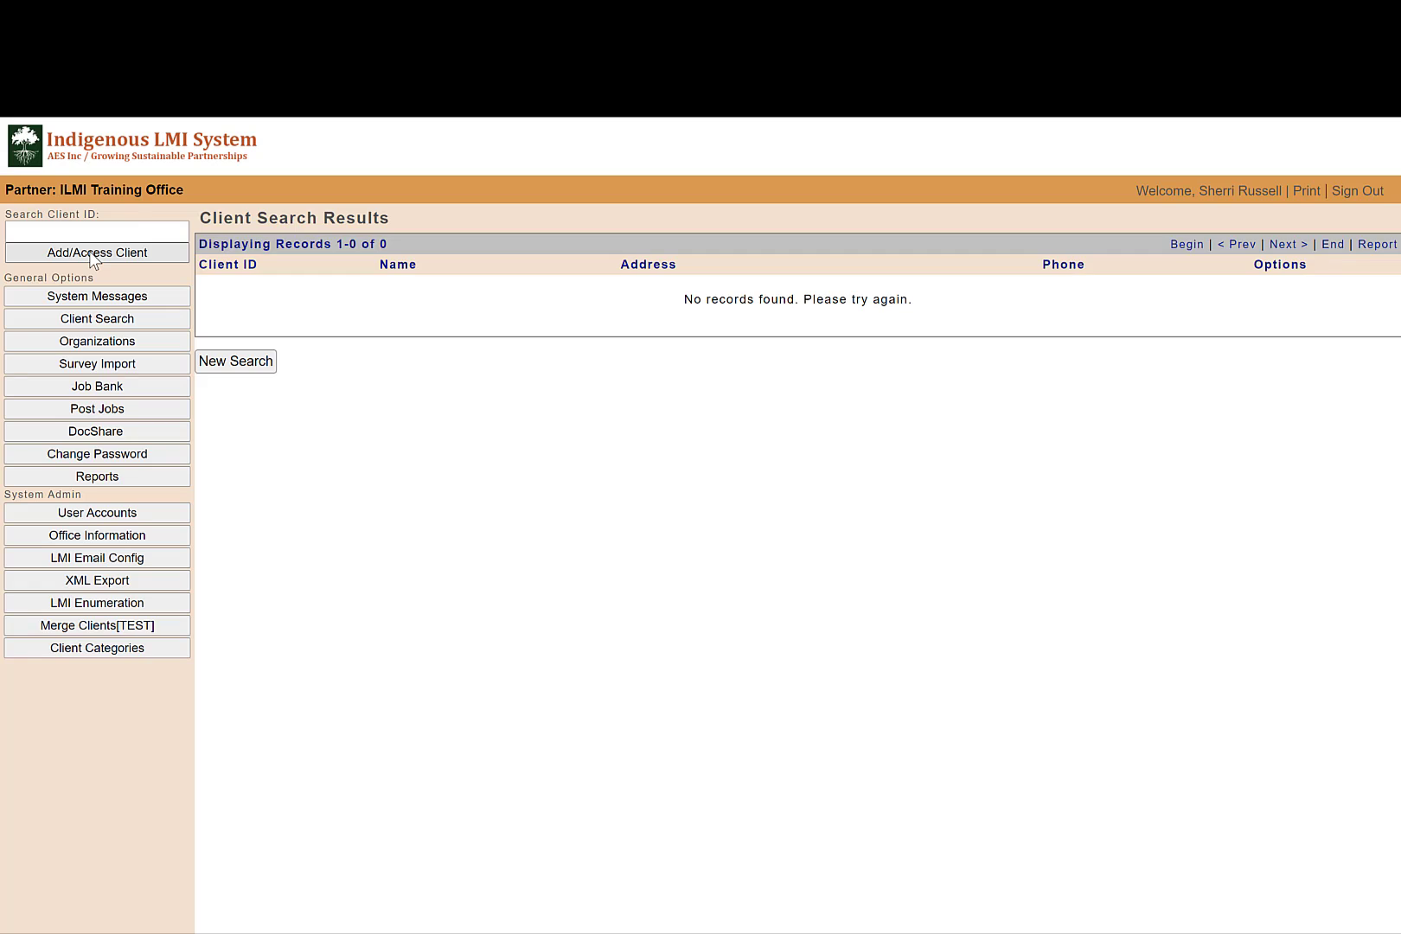
- Start a new client record and enter the client's first name, last name and birthdate
click(89, 251)
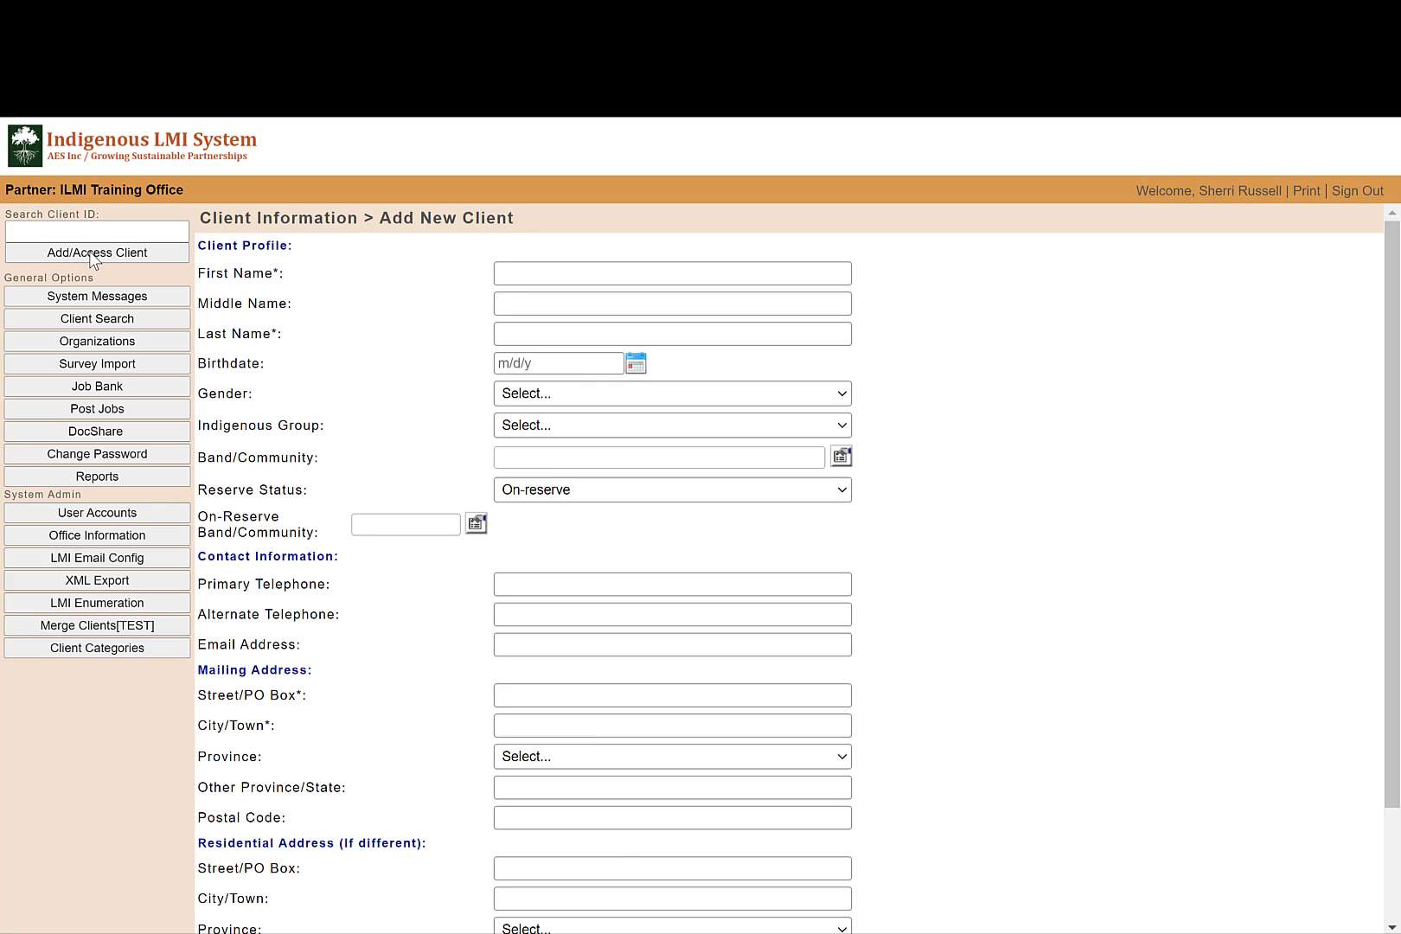
click(511, 275)
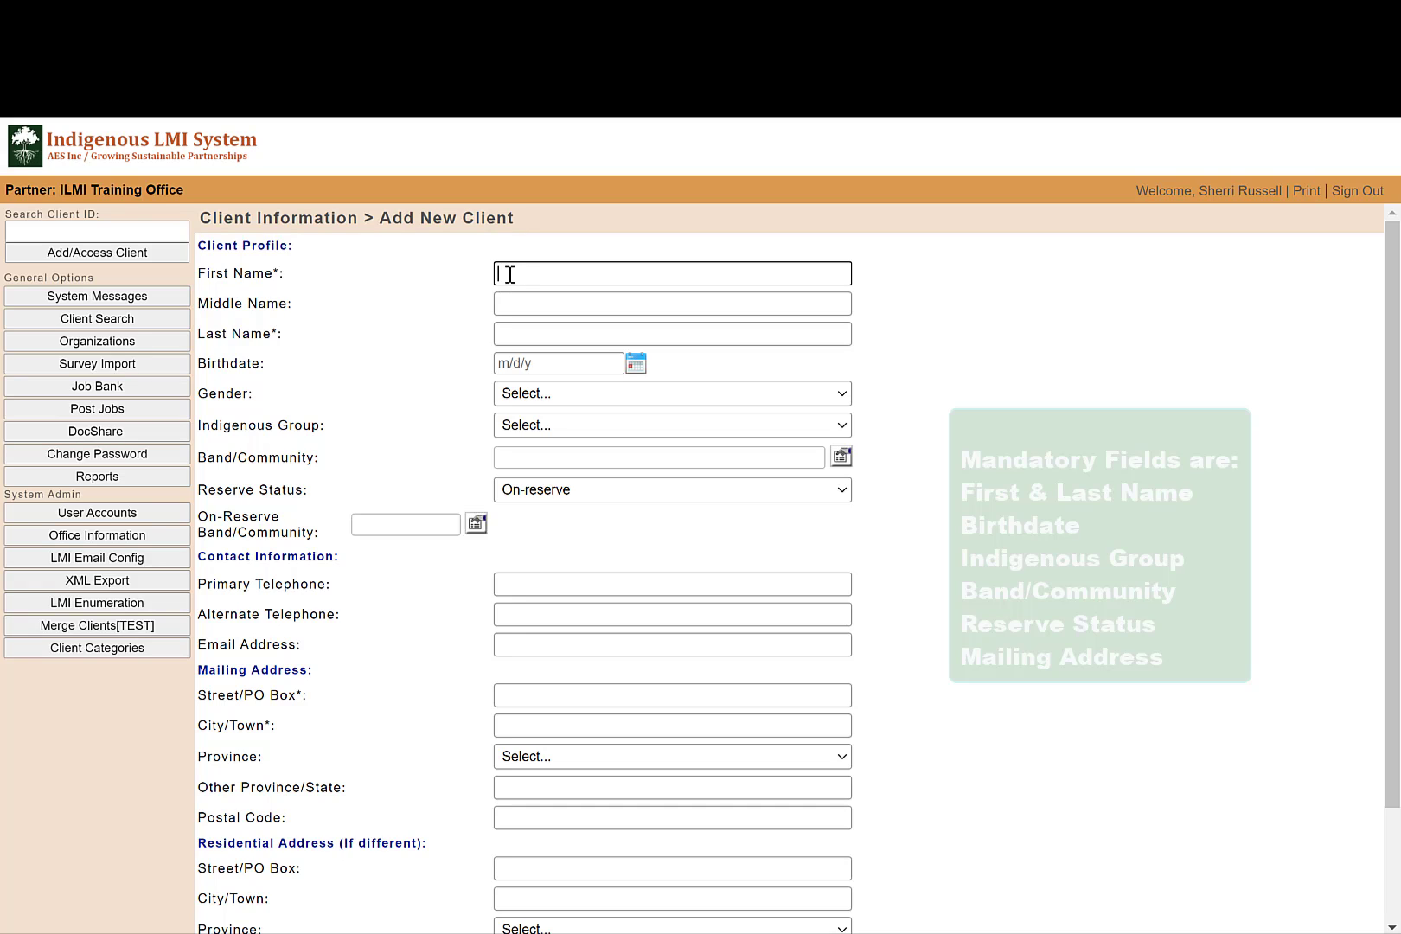
text(Long John)
click(539, 334)
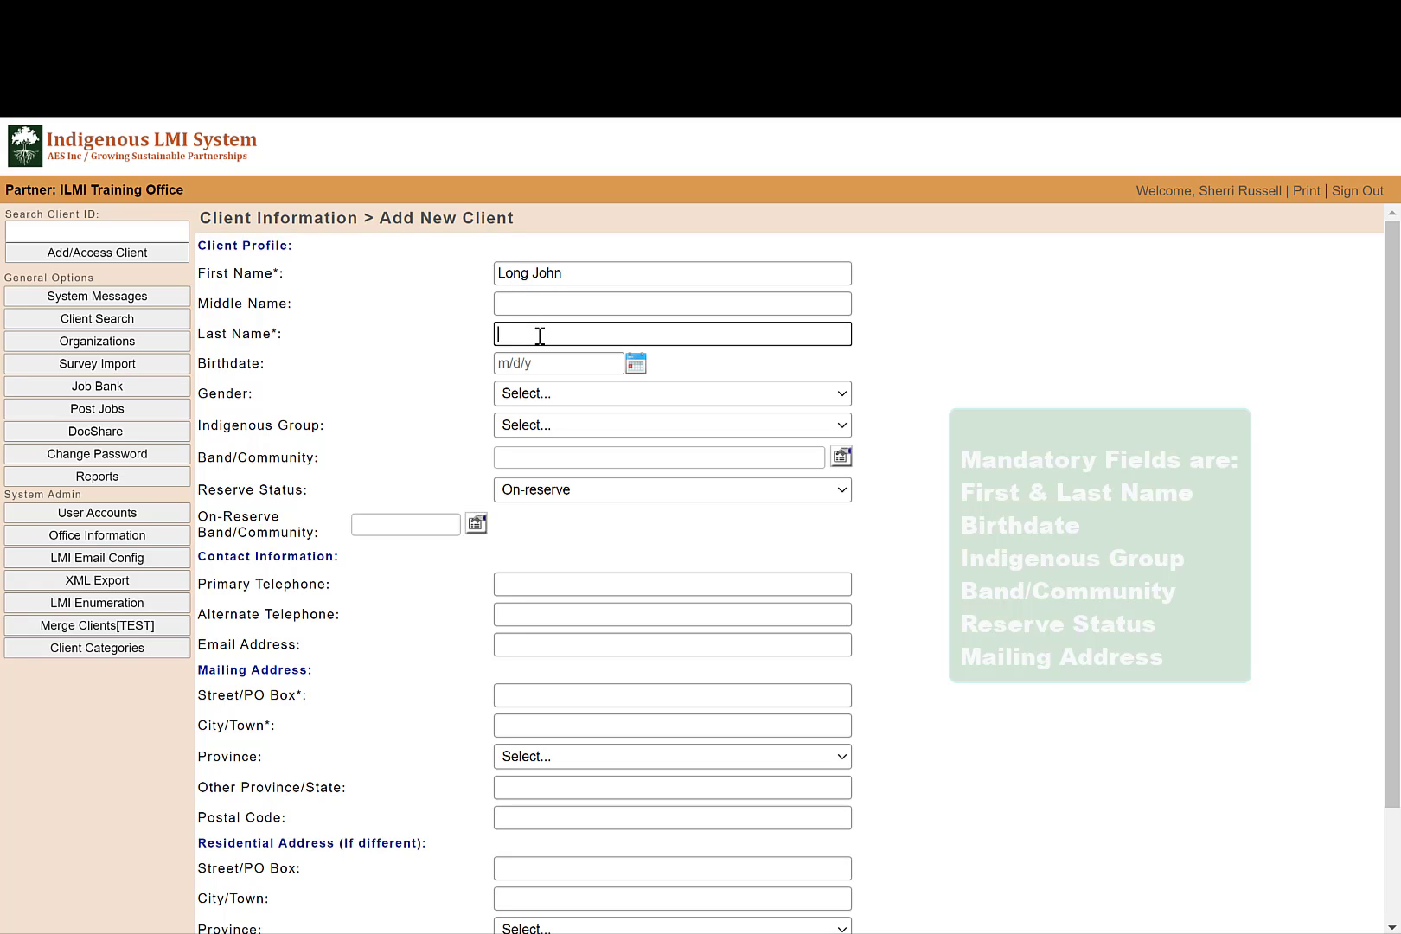
text(Silver)
click(543, 369)
text(01/0)
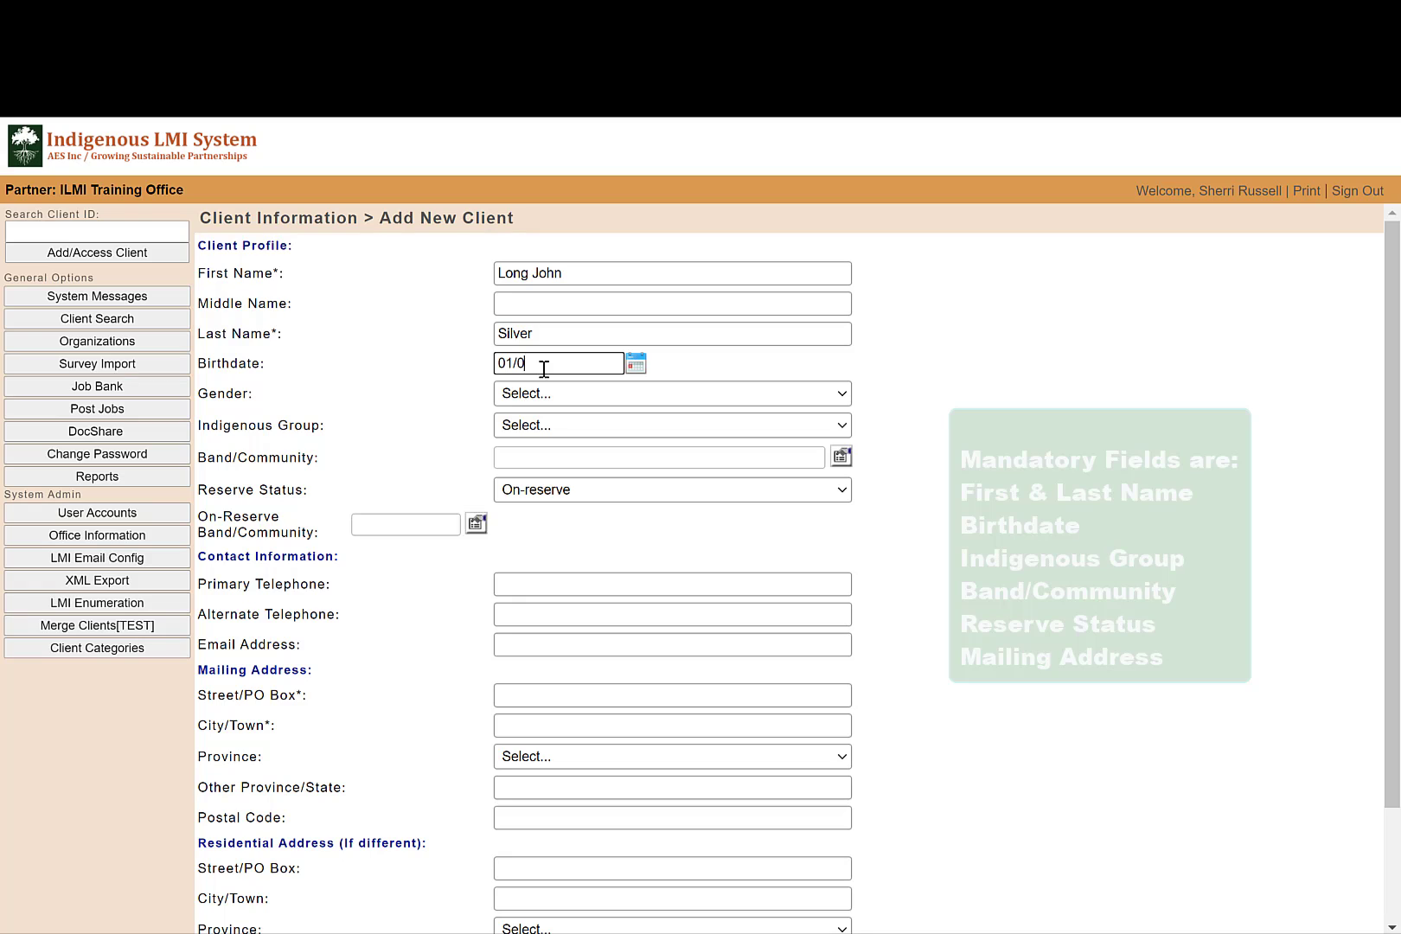
text(1/1999)
- Set the client's gender to Male and the Indigenous group to Status First Nations
click(597, 399)
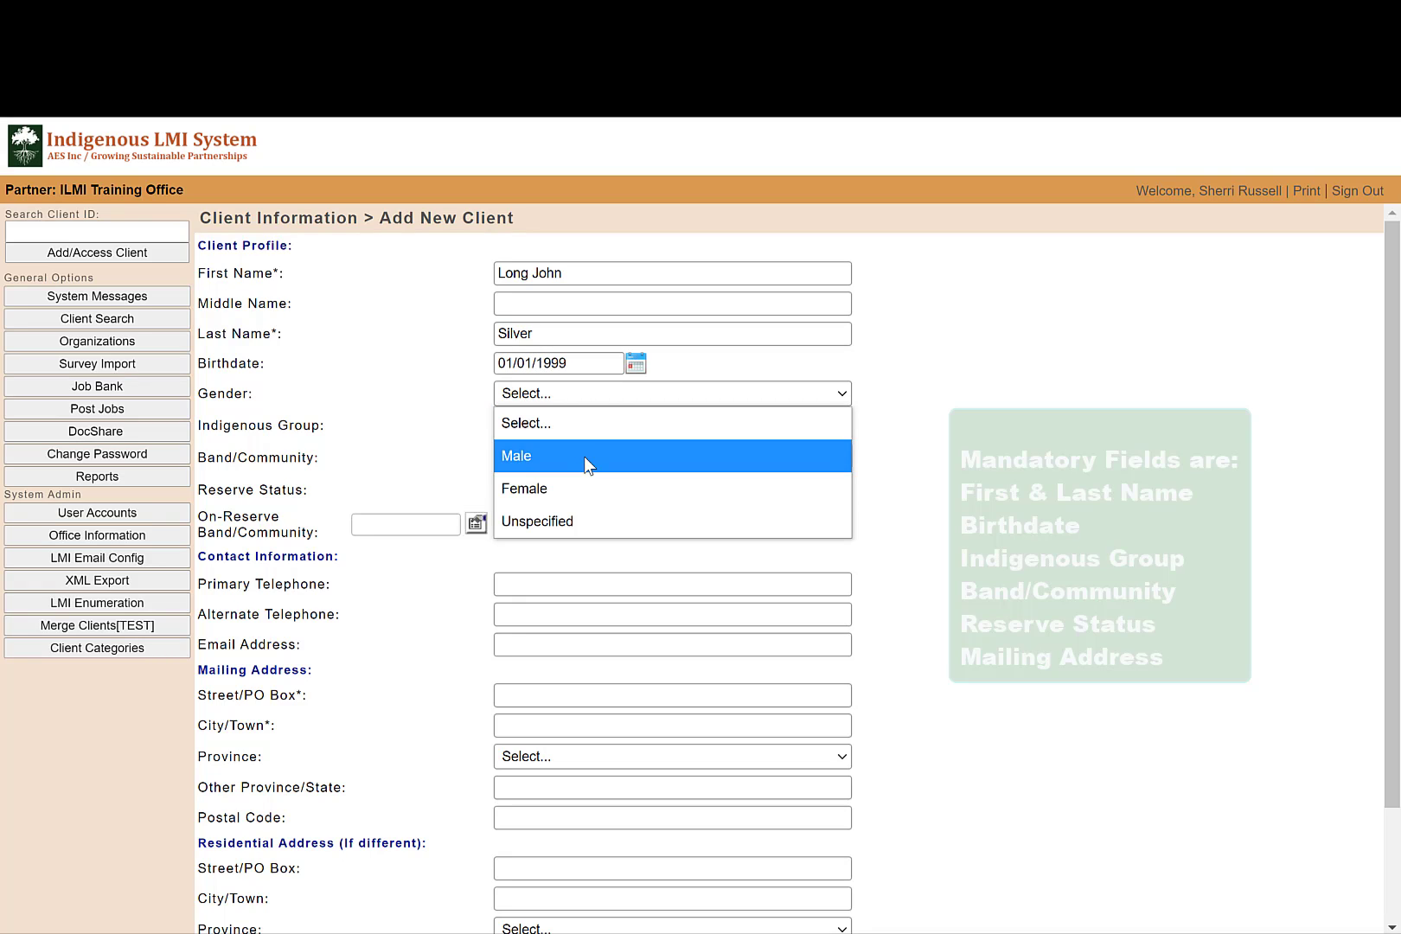
click(584, 455)
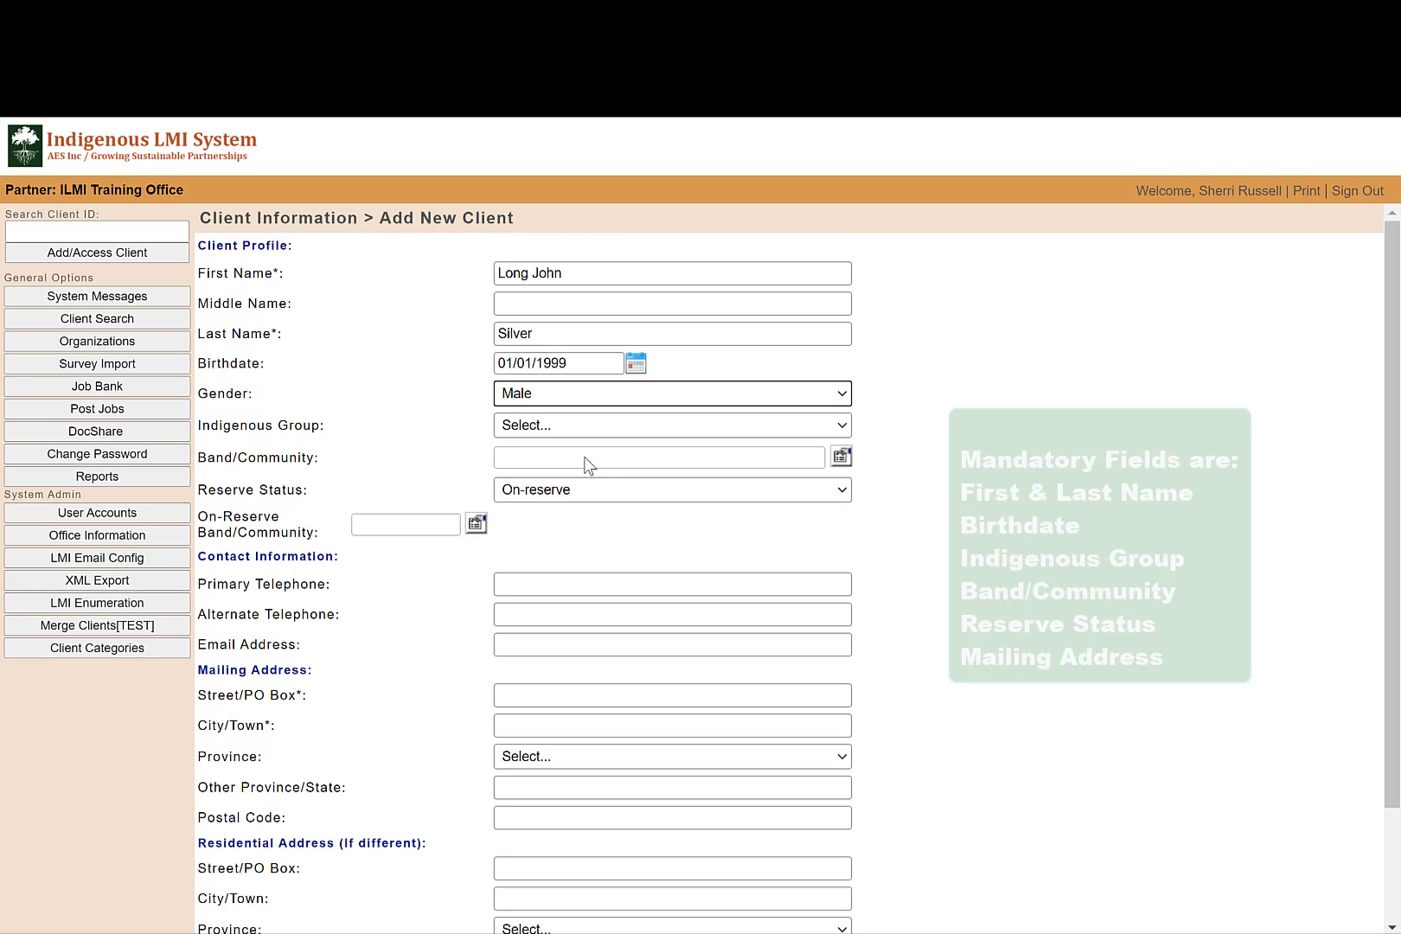
click(782, 427)
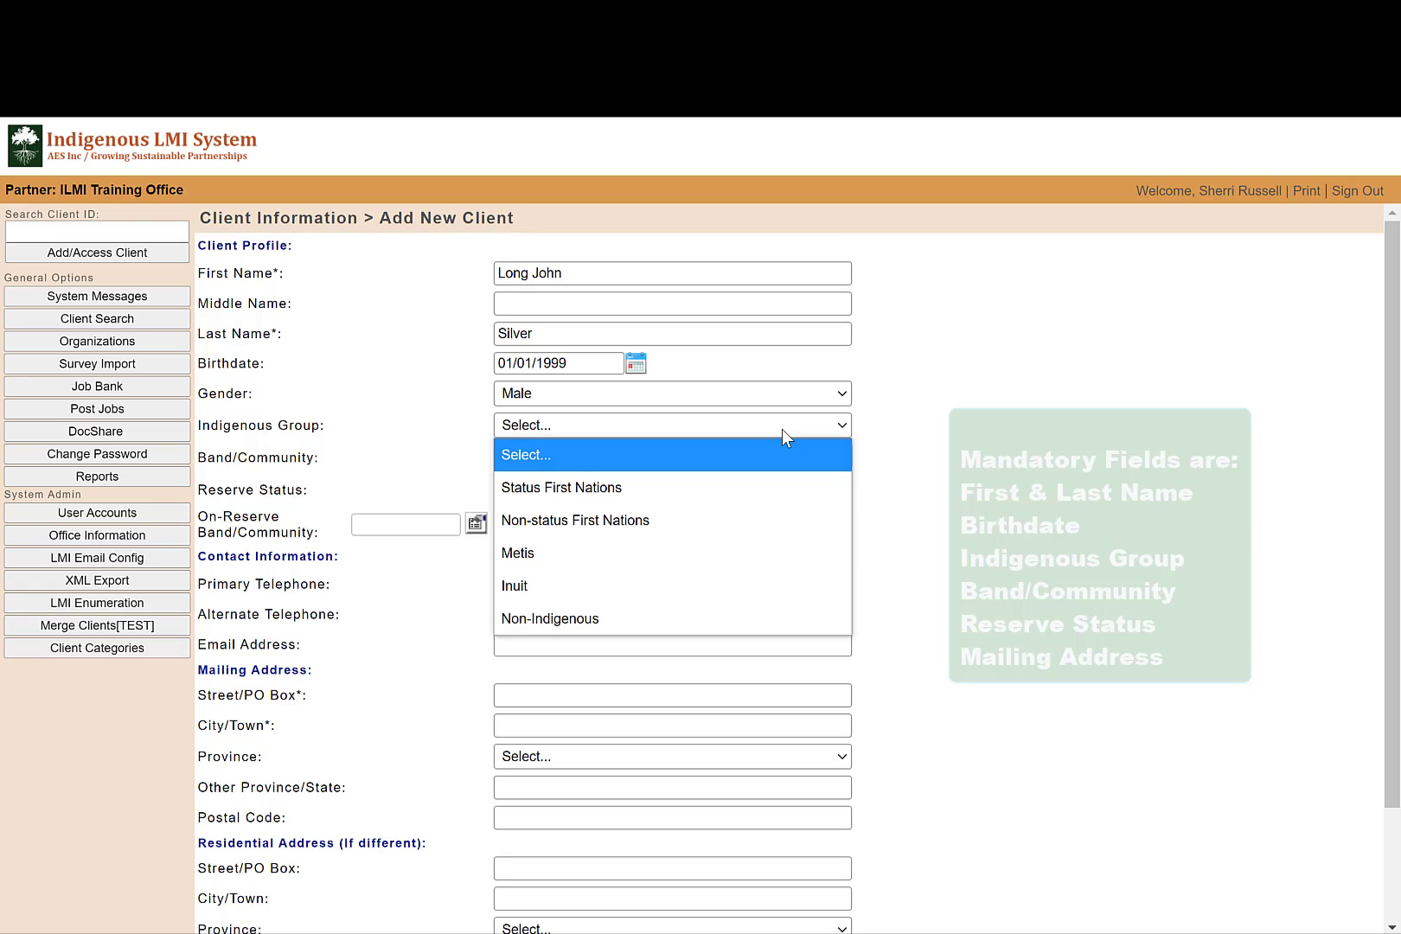
click(766, 489)
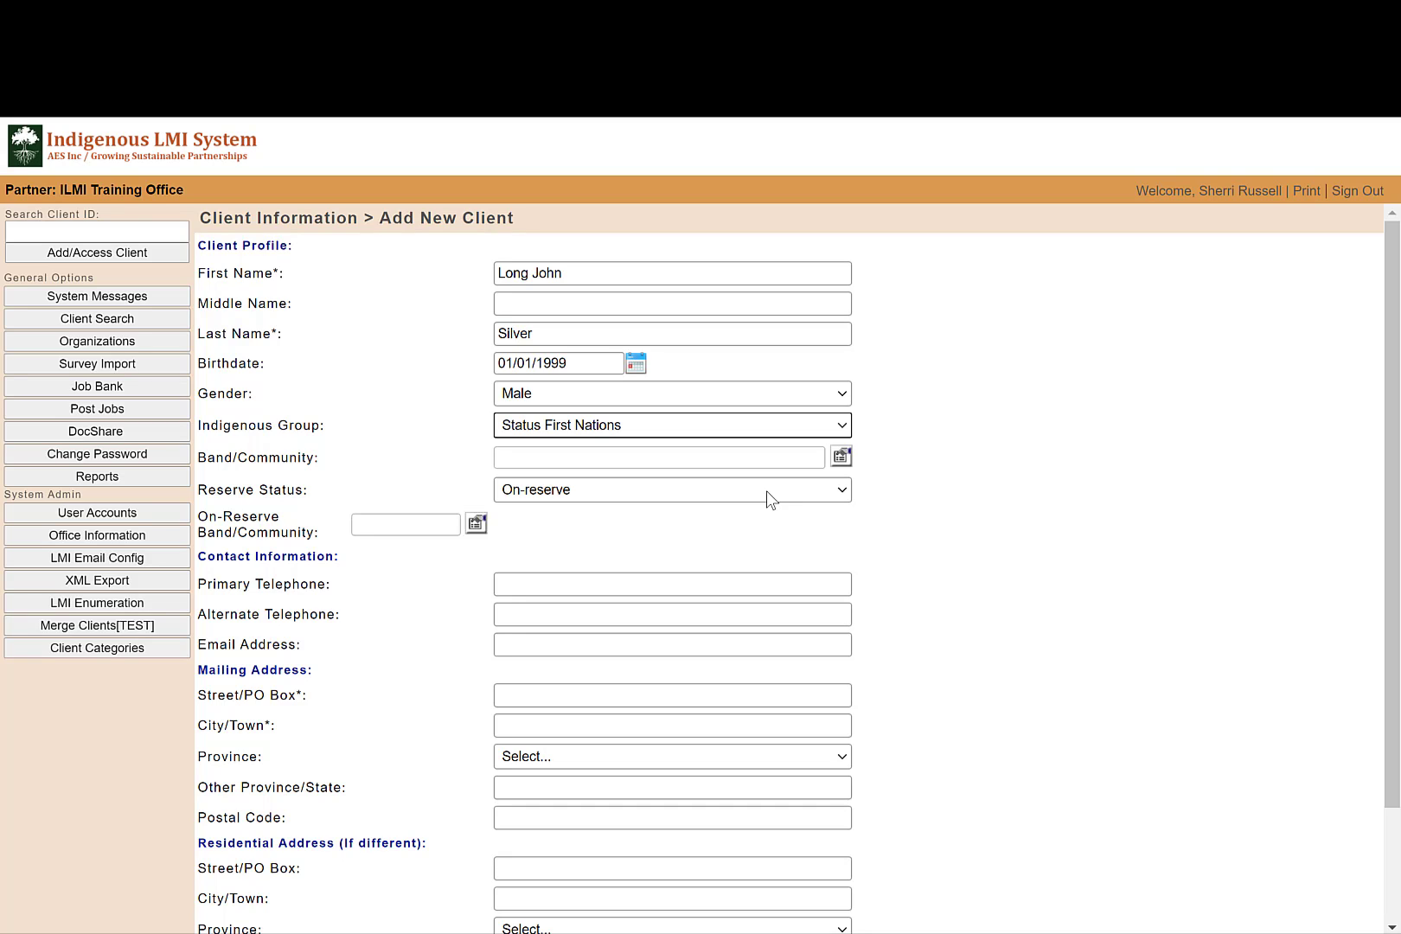
- Set the band/community to NL First Nation A (991), reserve status to On-reserve, and on-reserve band/community to NL First Nation B (992)
click(842, 459)
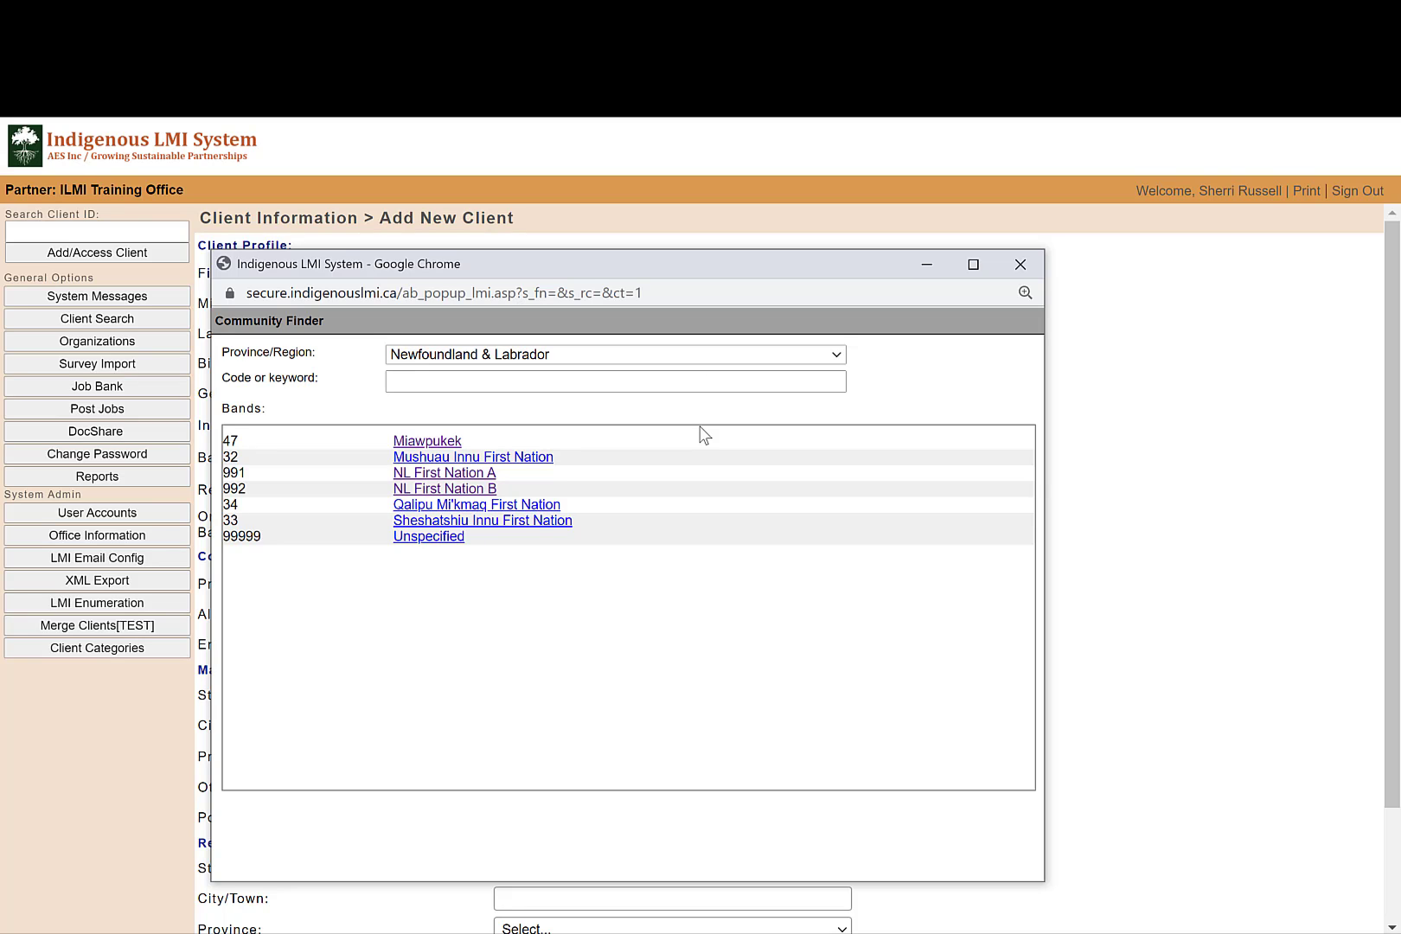
click(489, 478)
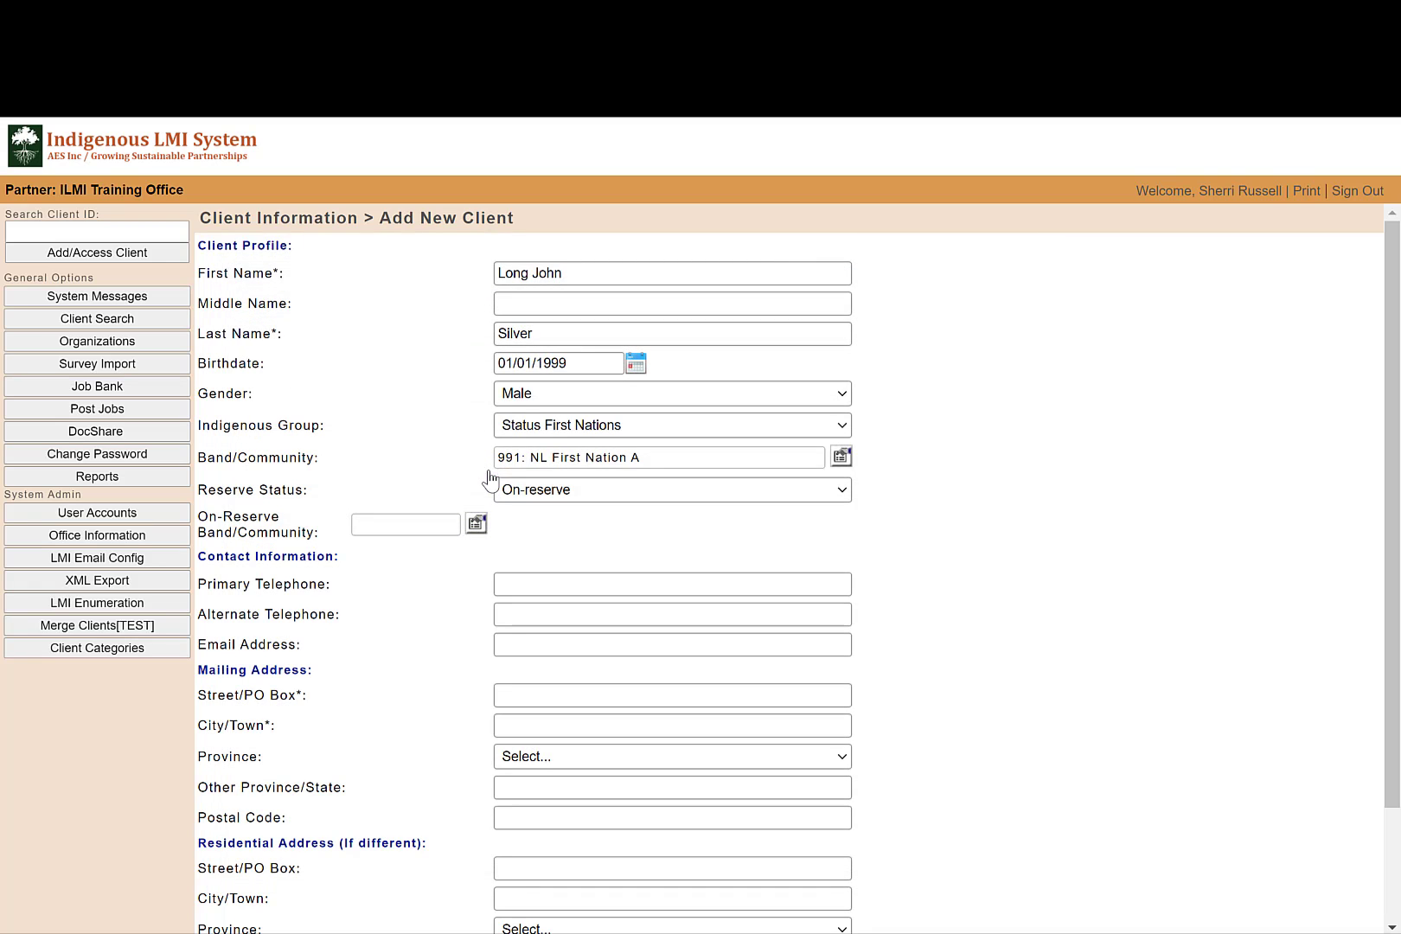
click(588, 489)
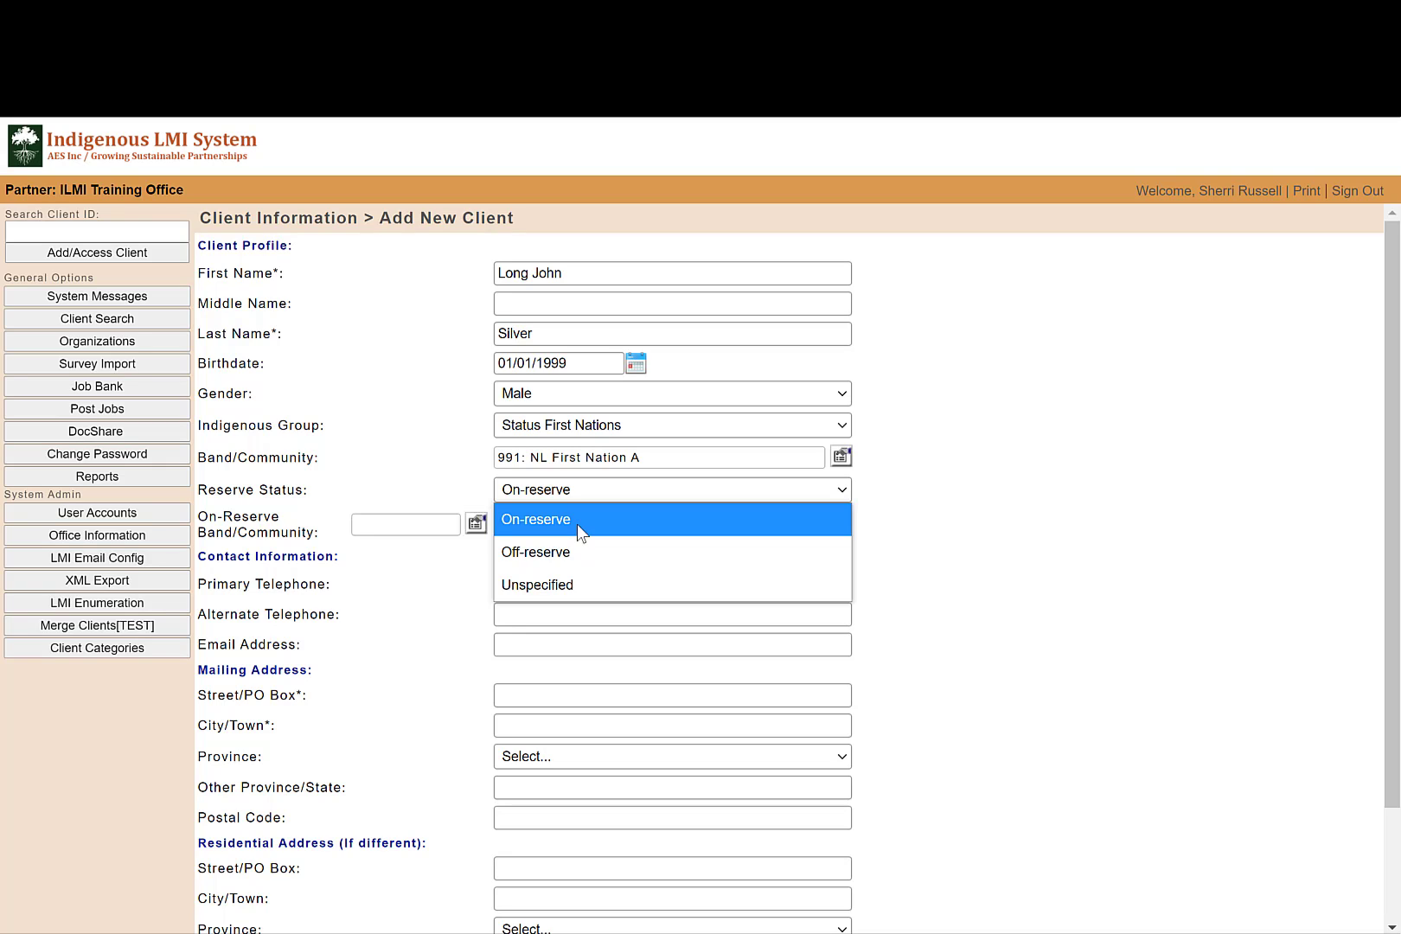
click(577, 524)
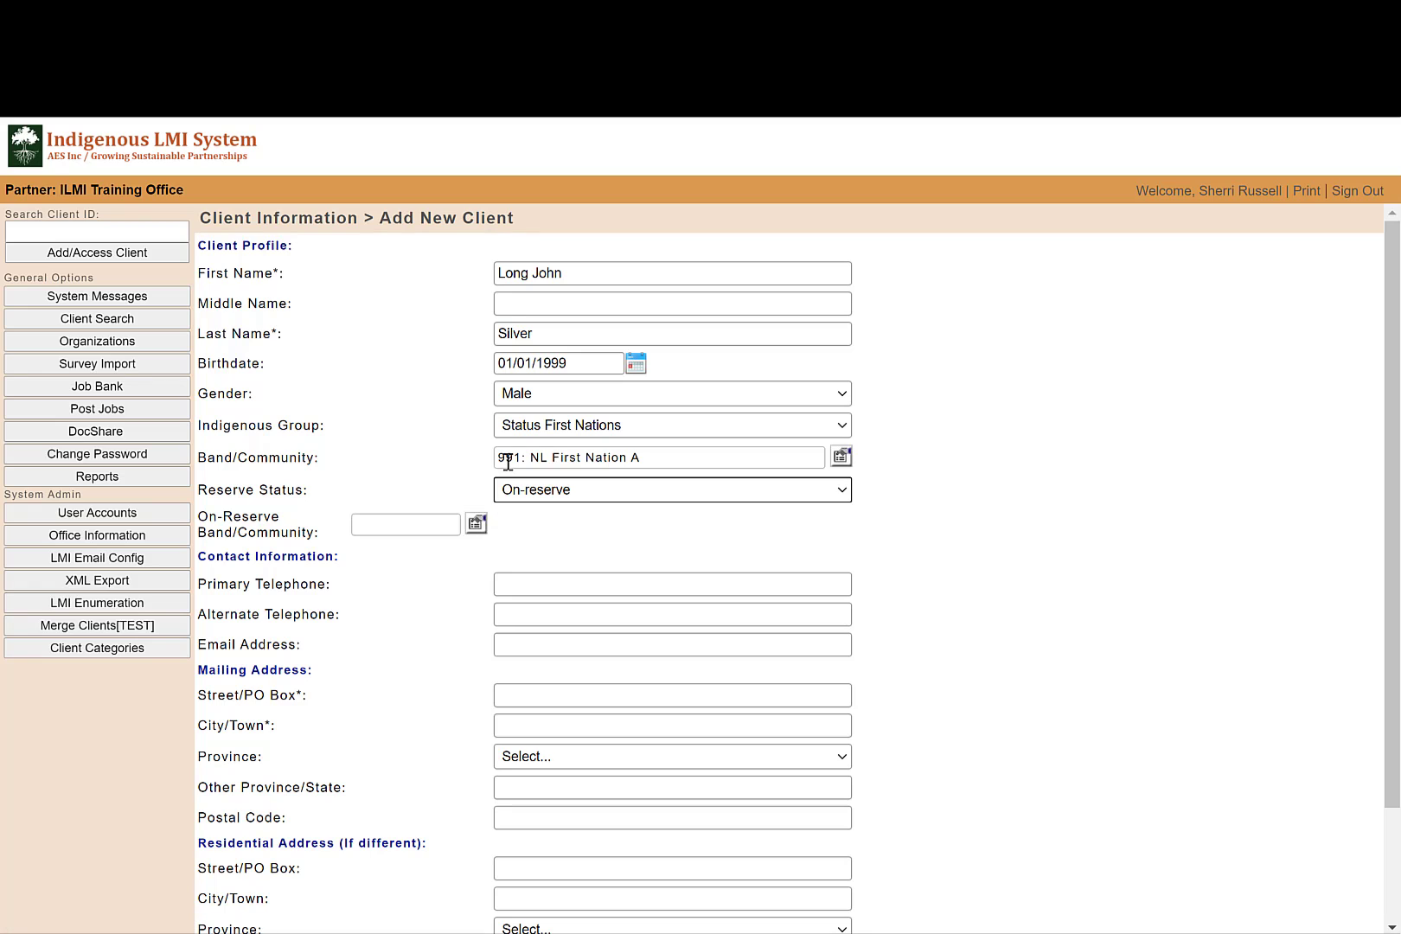
click(478, 526)
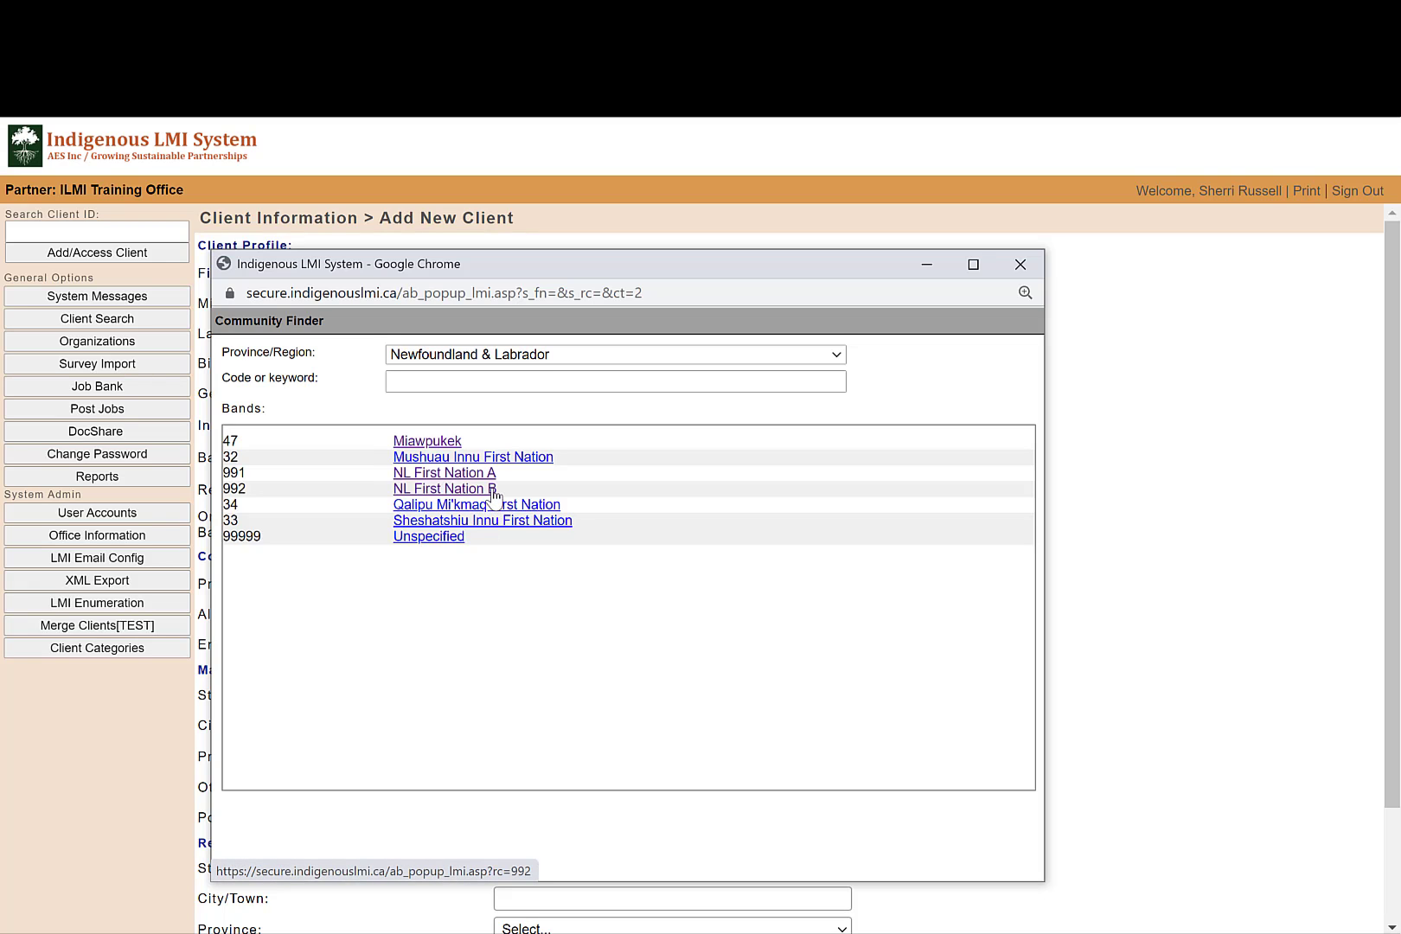
click(494, 491)
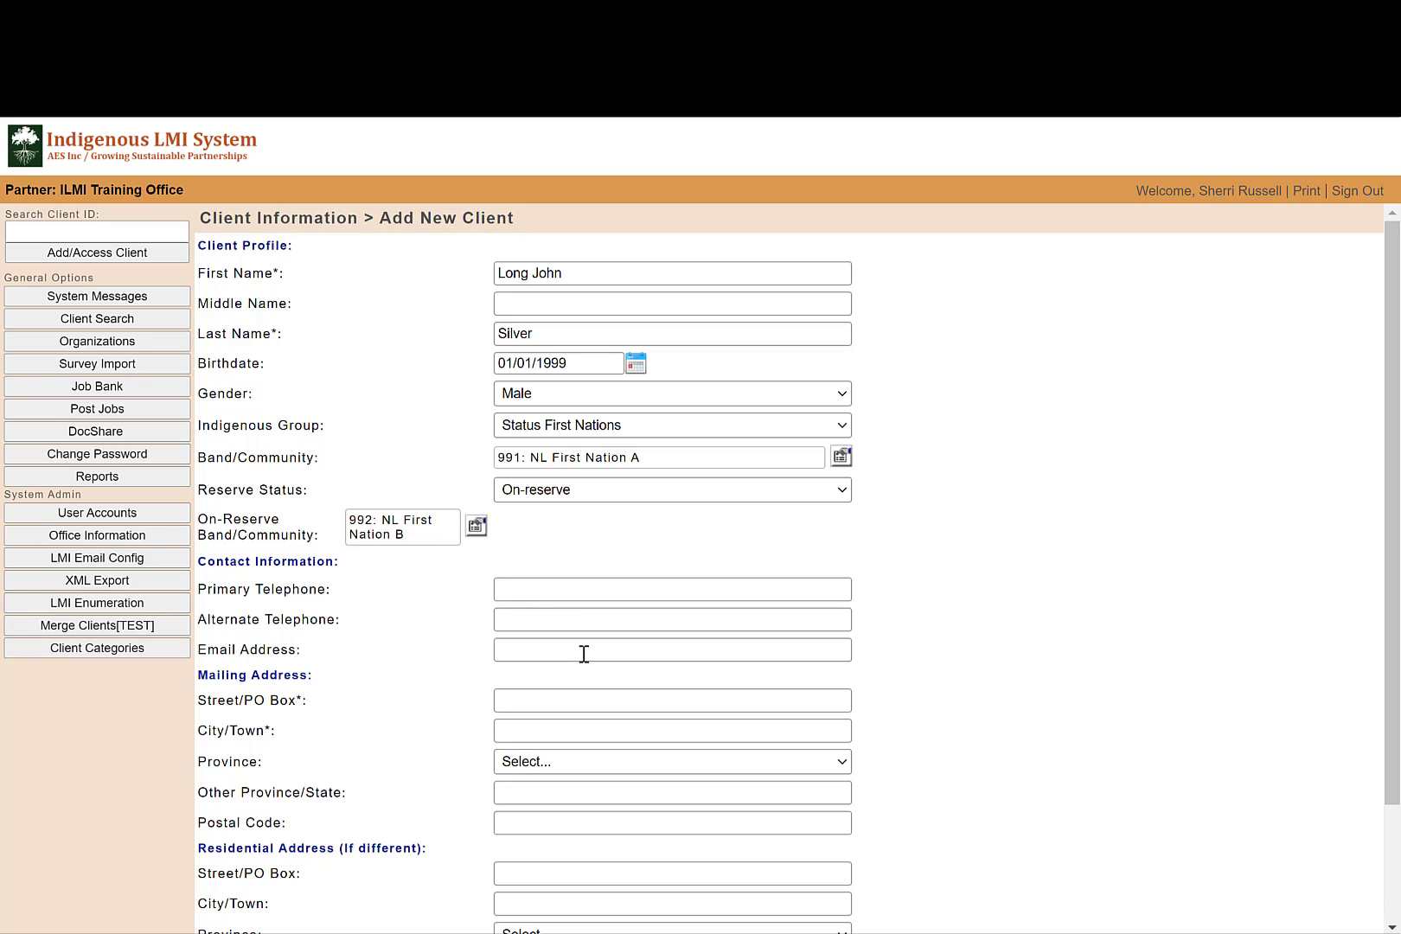
- Fill in the client's mailing address and postal code with Newfoundland and Labrador as the province, and save the new client record
click(551, 708)
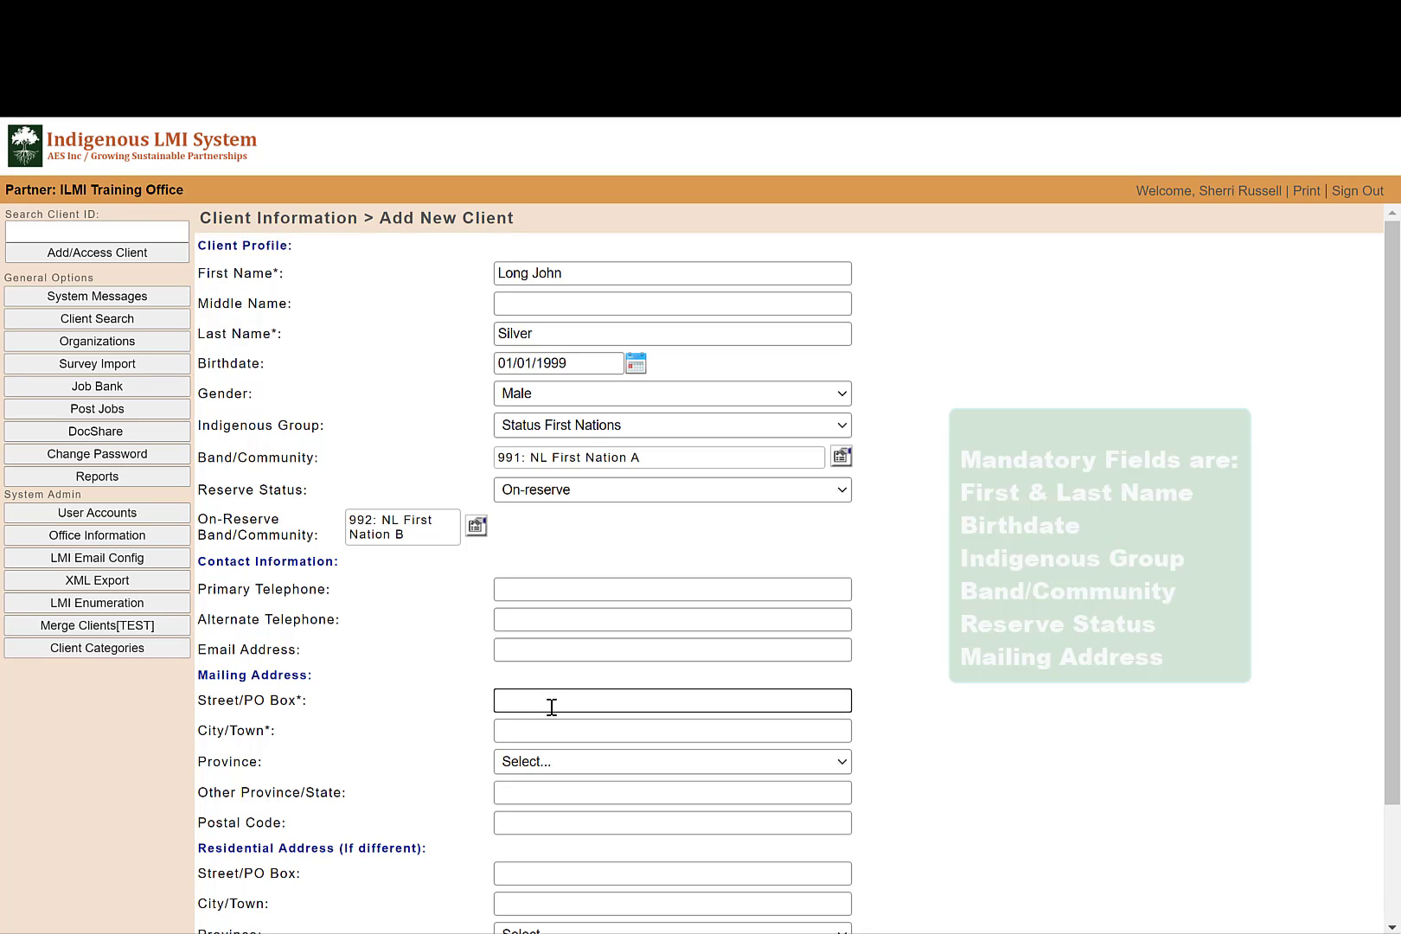
text(P.O.Box 0)
click(551, 741)
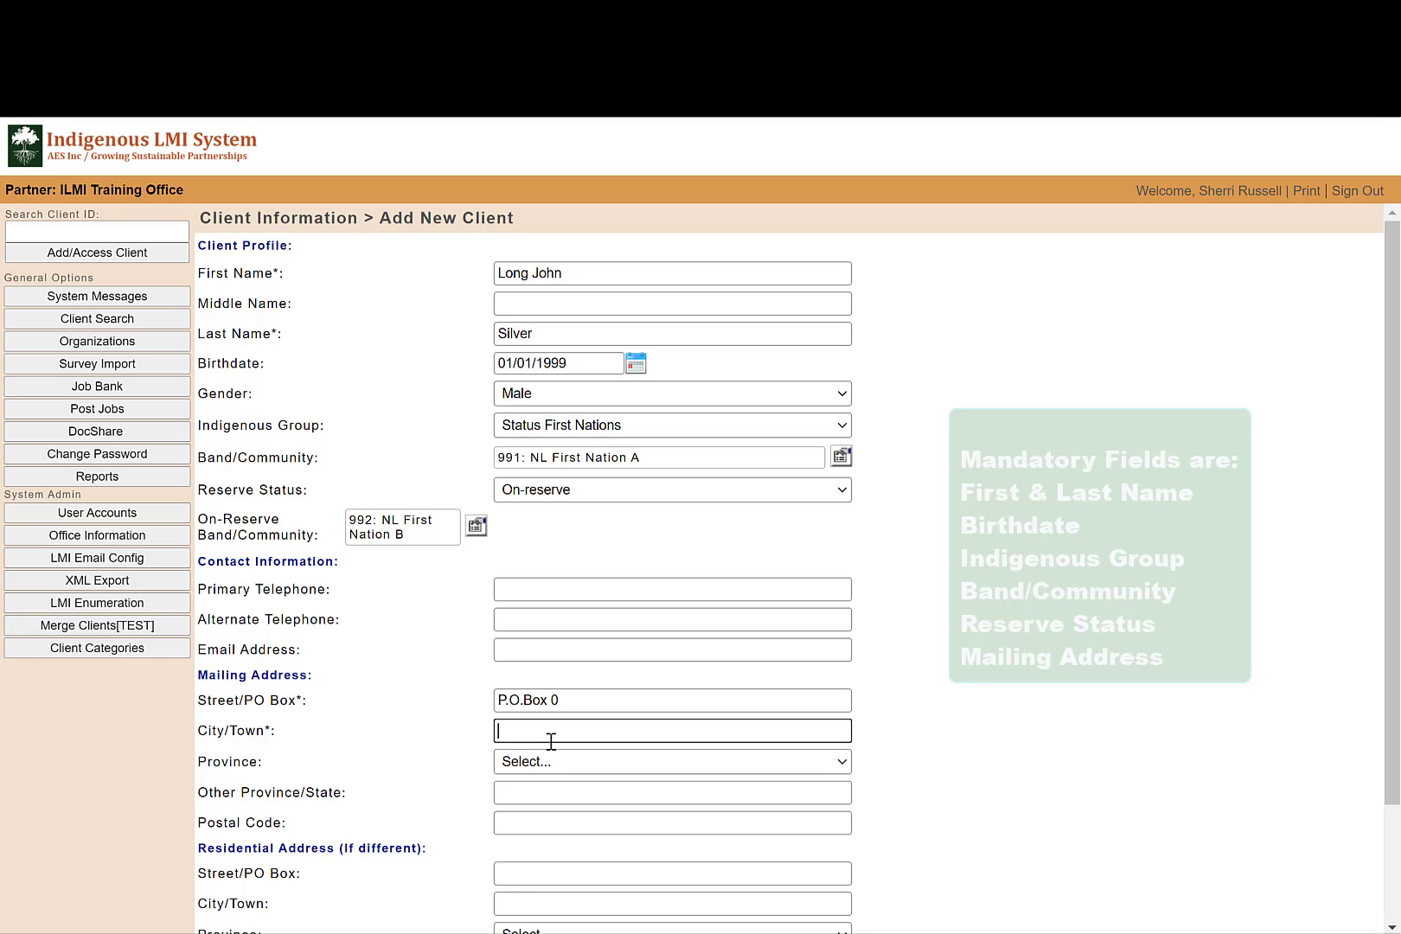
text(Somewhere)
click(619, 761)
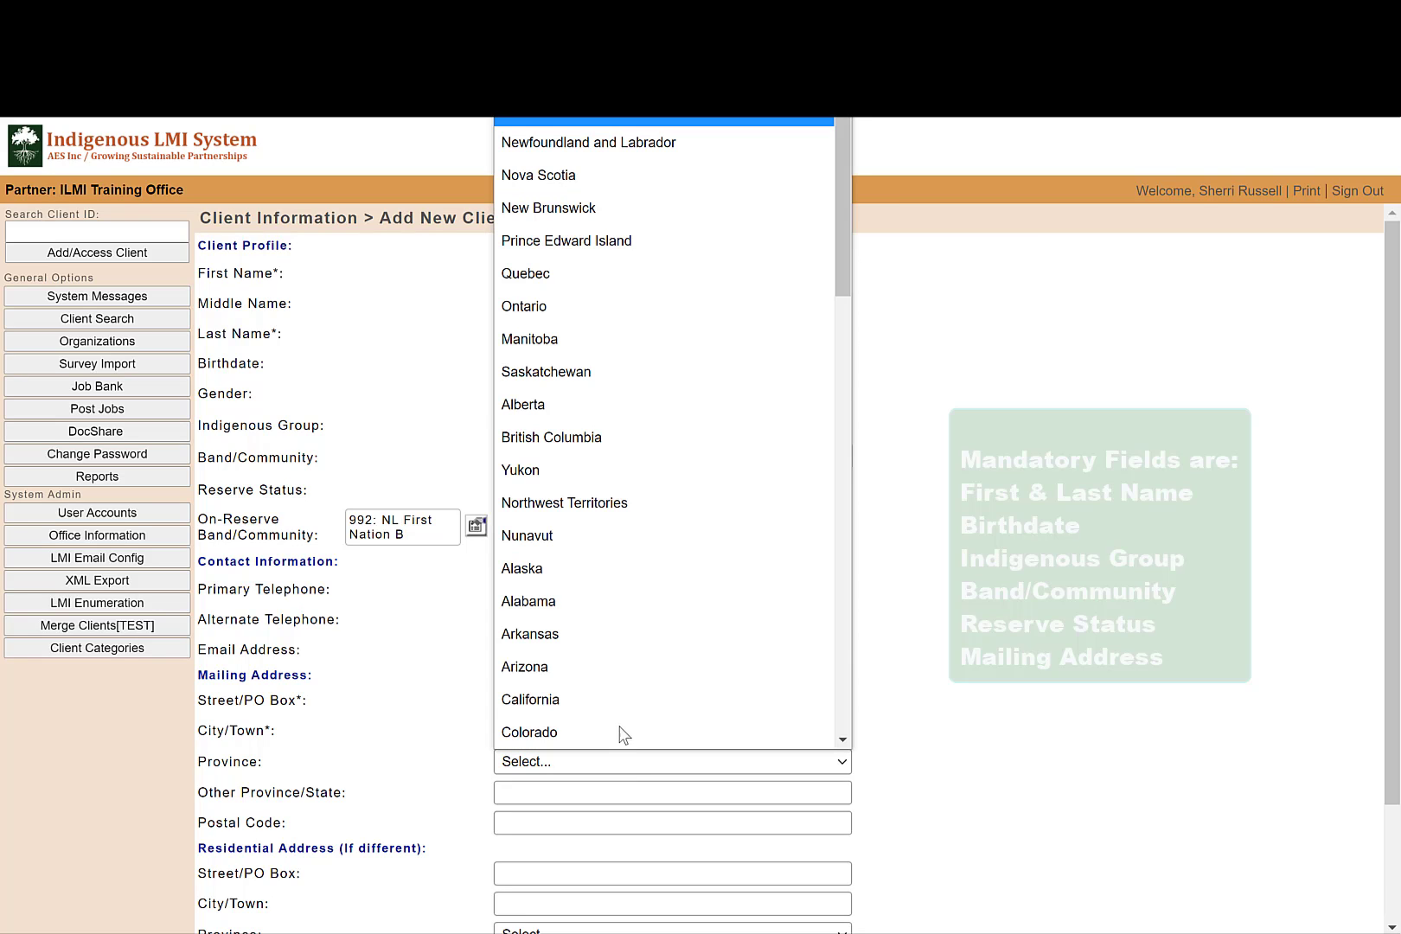
click(627, 143)
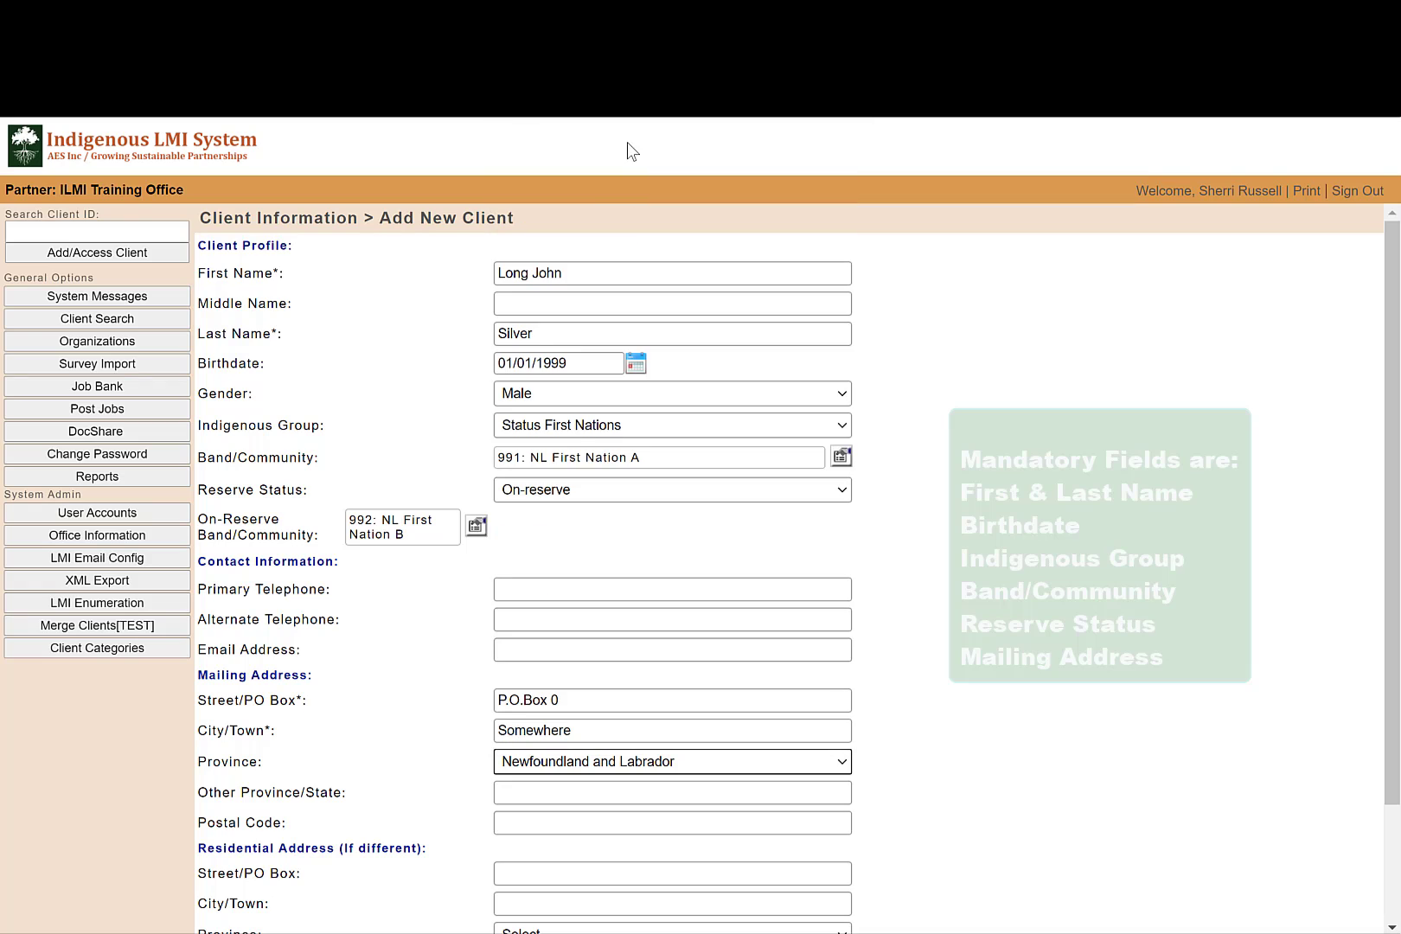
click(660, 824)
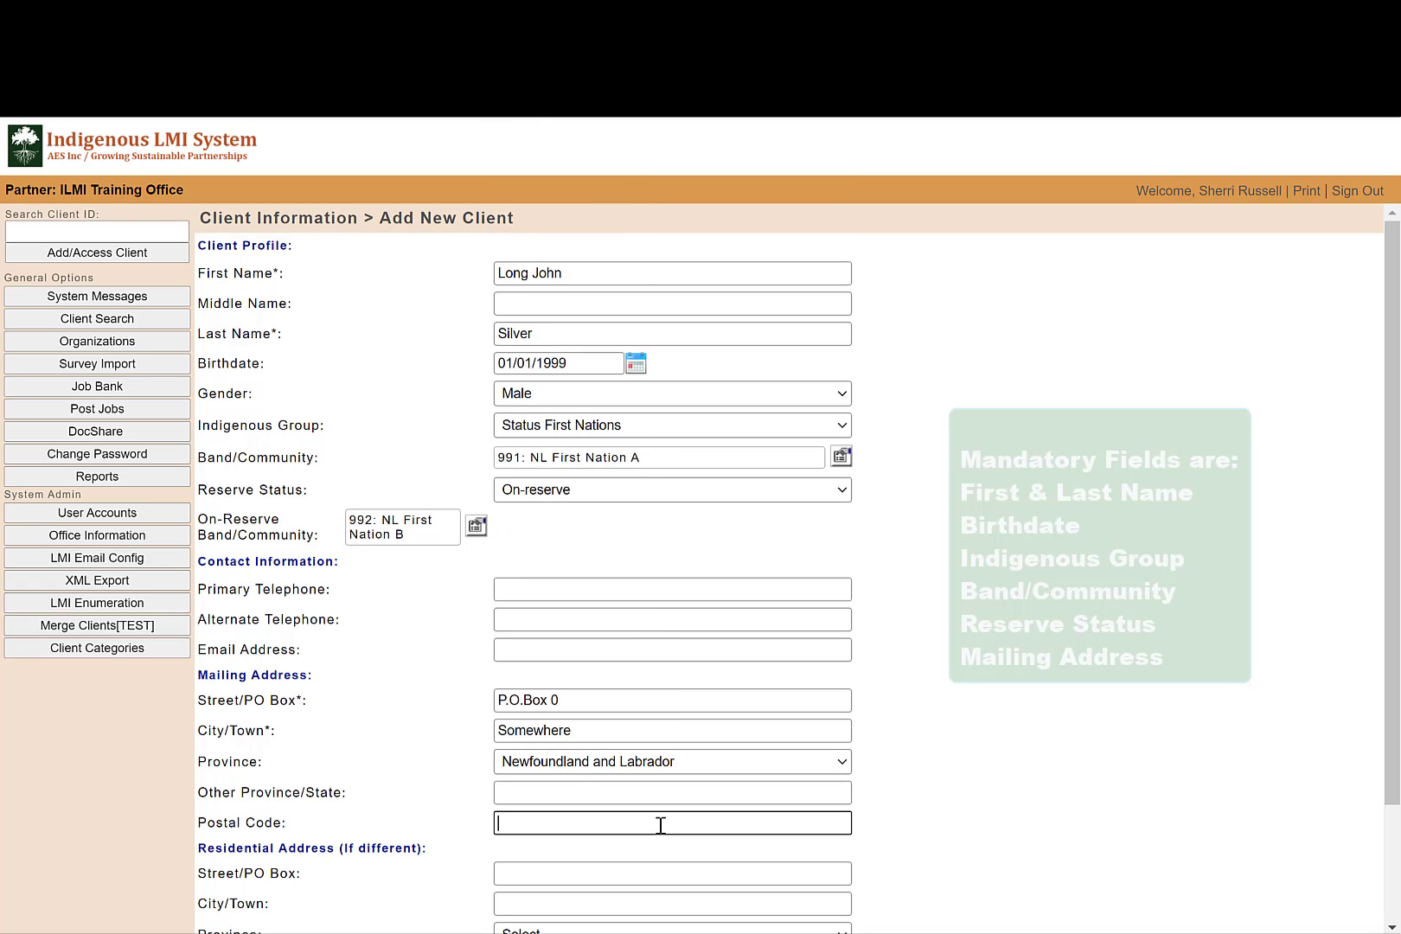
text(A0P1E0)
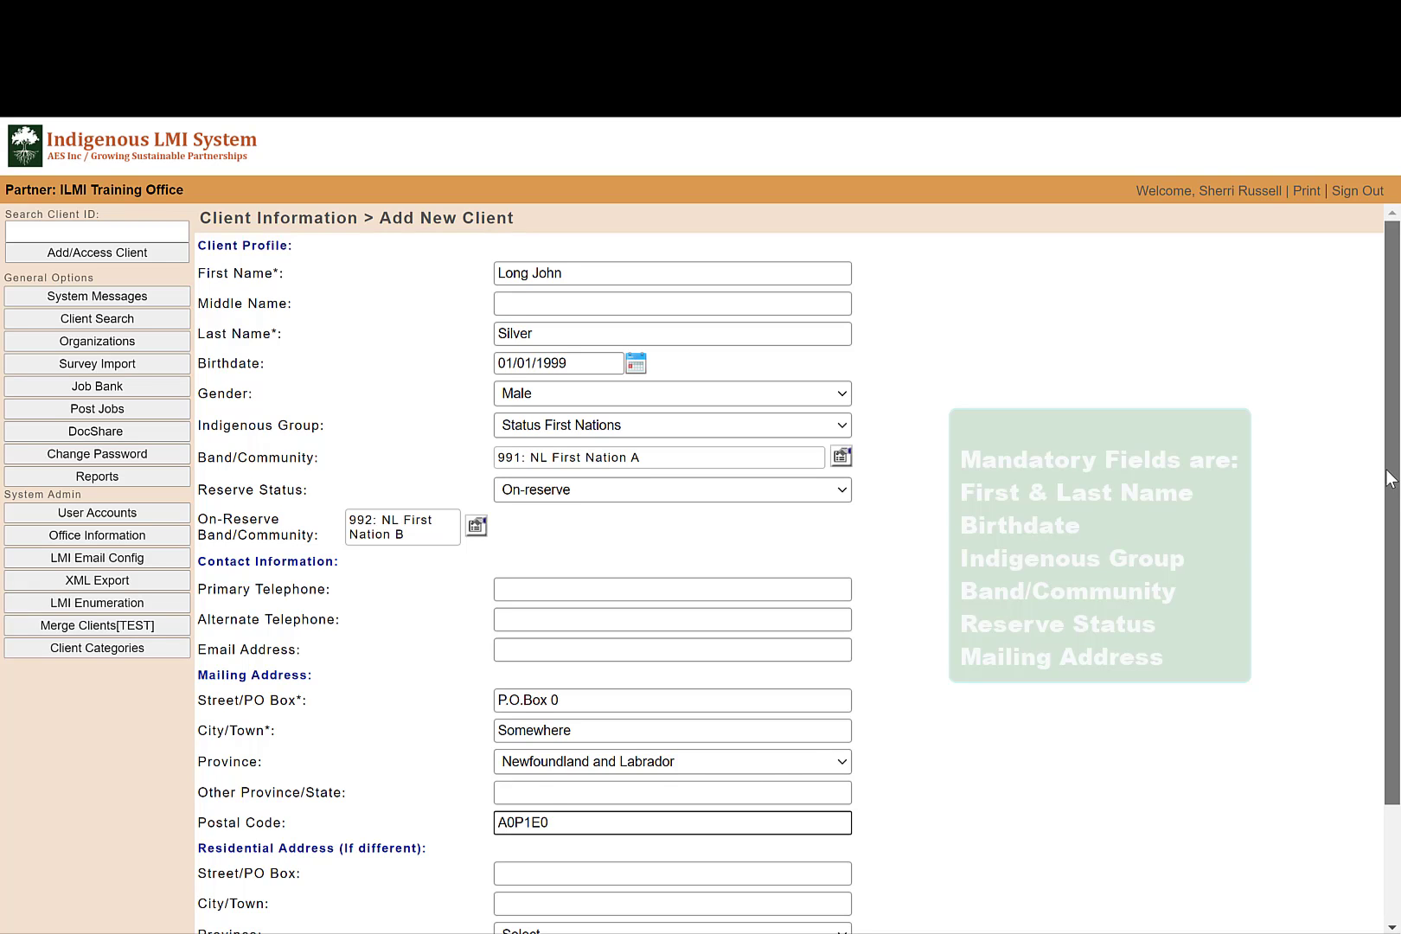
drag(1386, 469, 1398, 592)
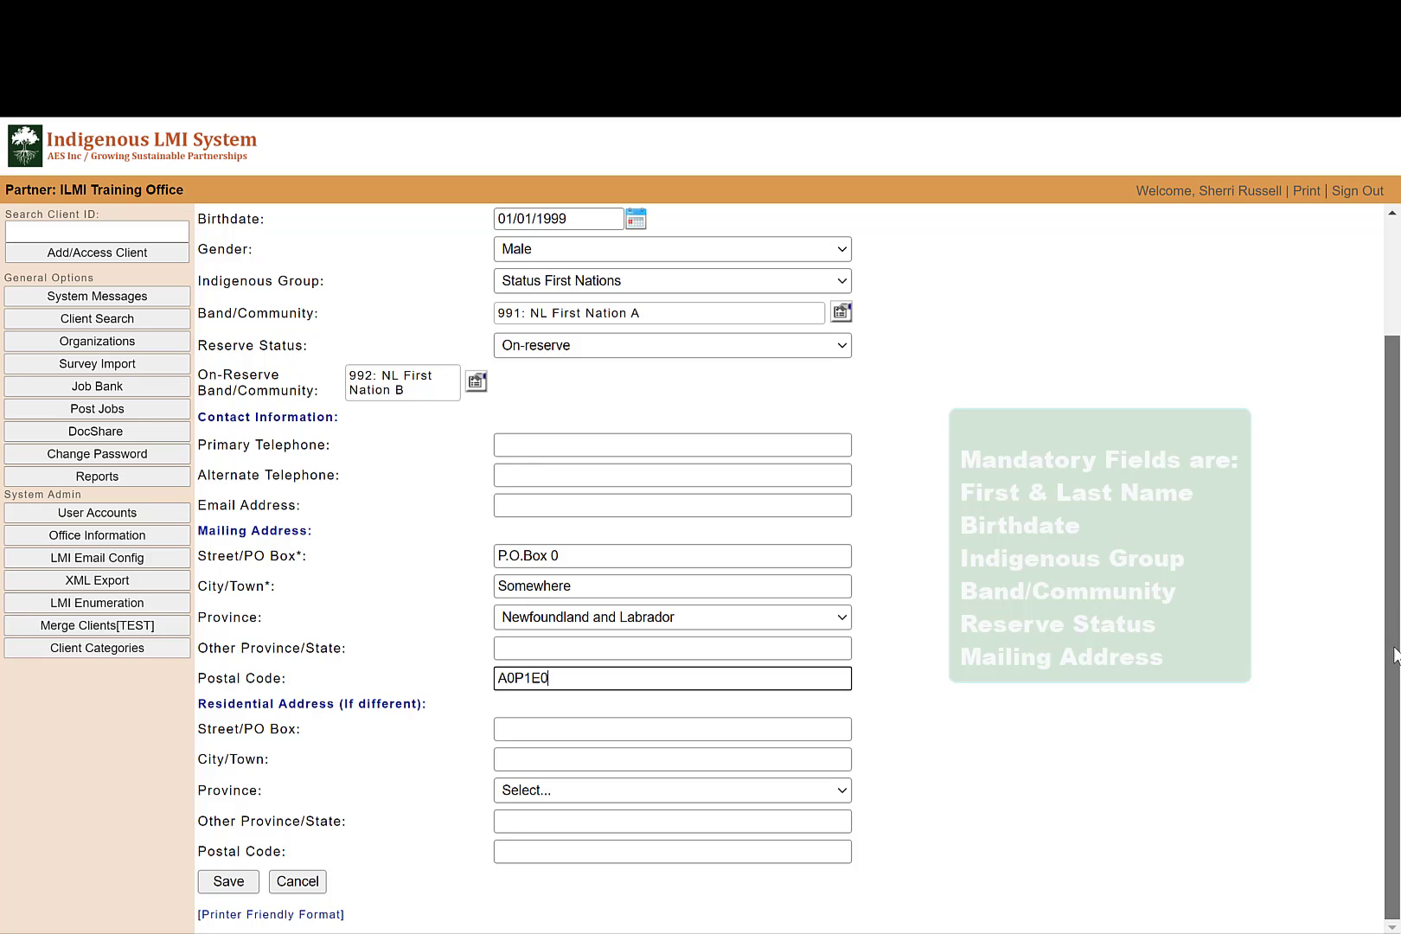
click(228, 881)
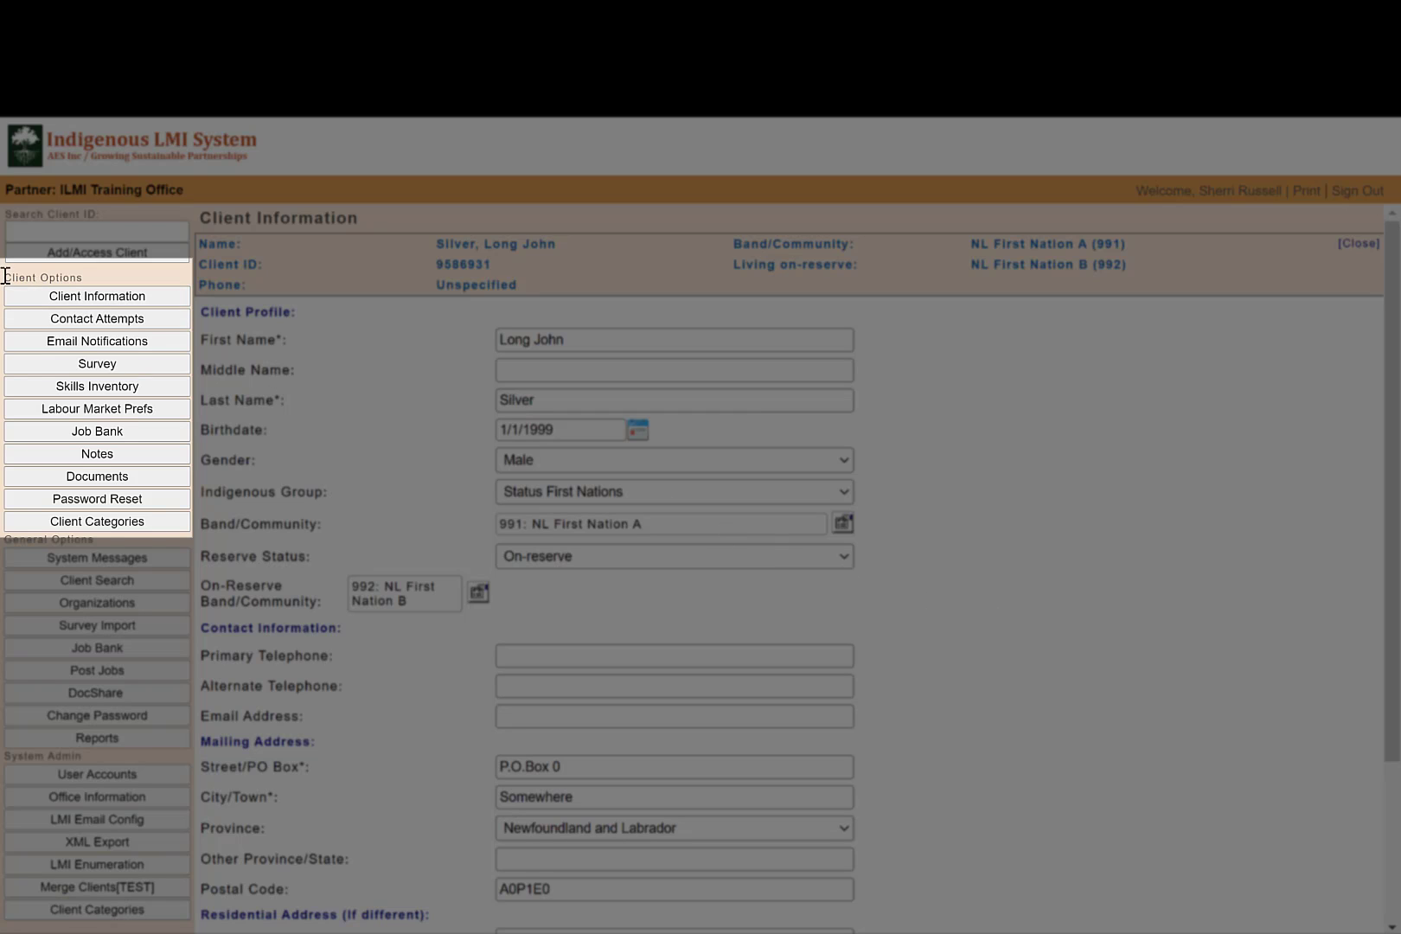
- Examine the client options heading, the summary details above the saved record and the assigned client ID
drag(4, 277, 76, 280)
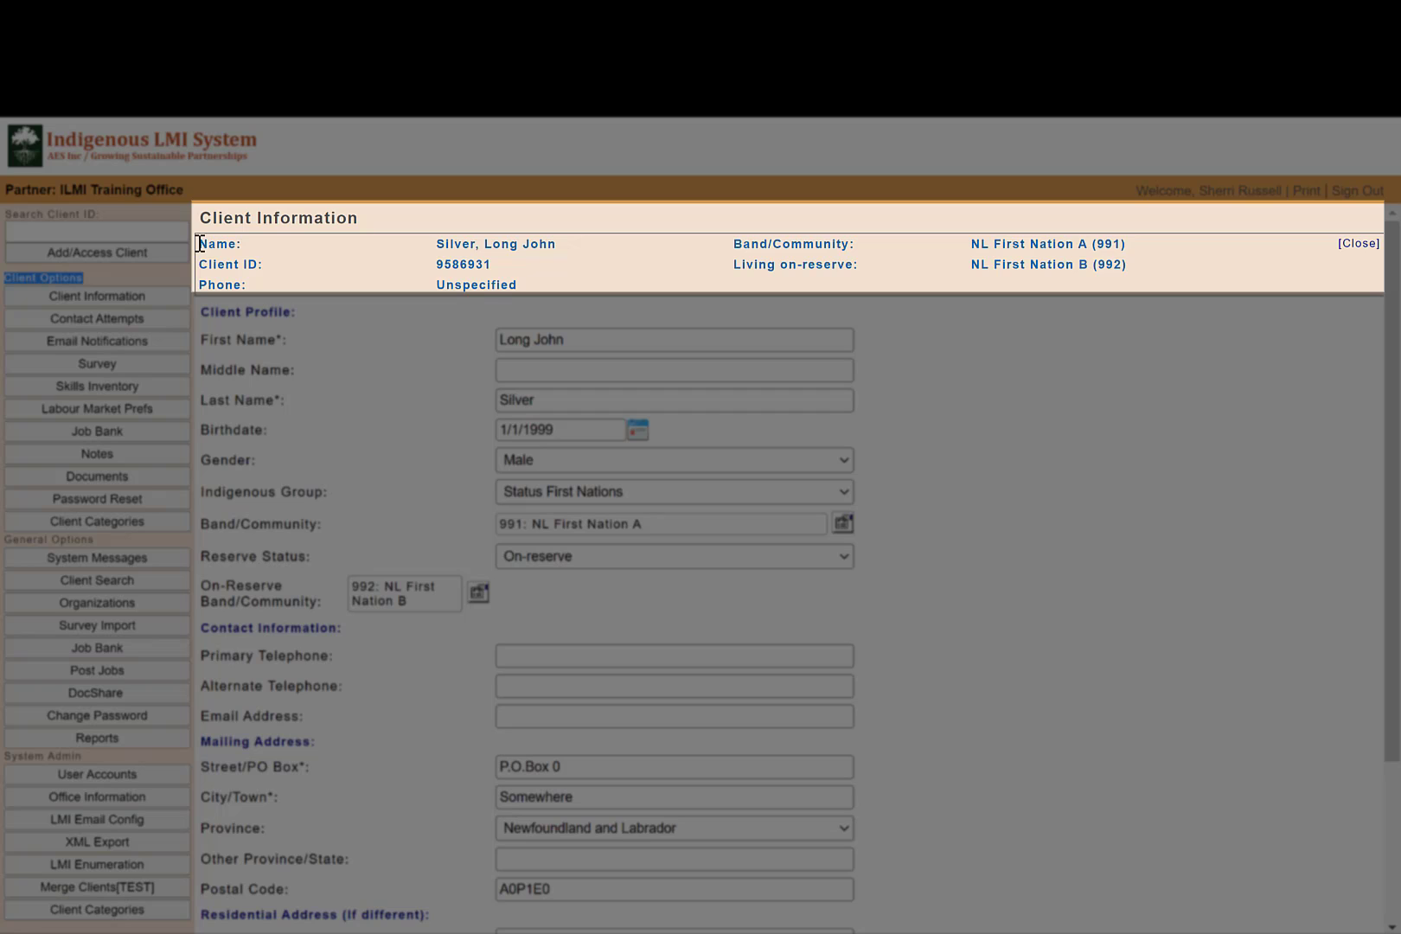
drag(198, 243, 1200, 258)
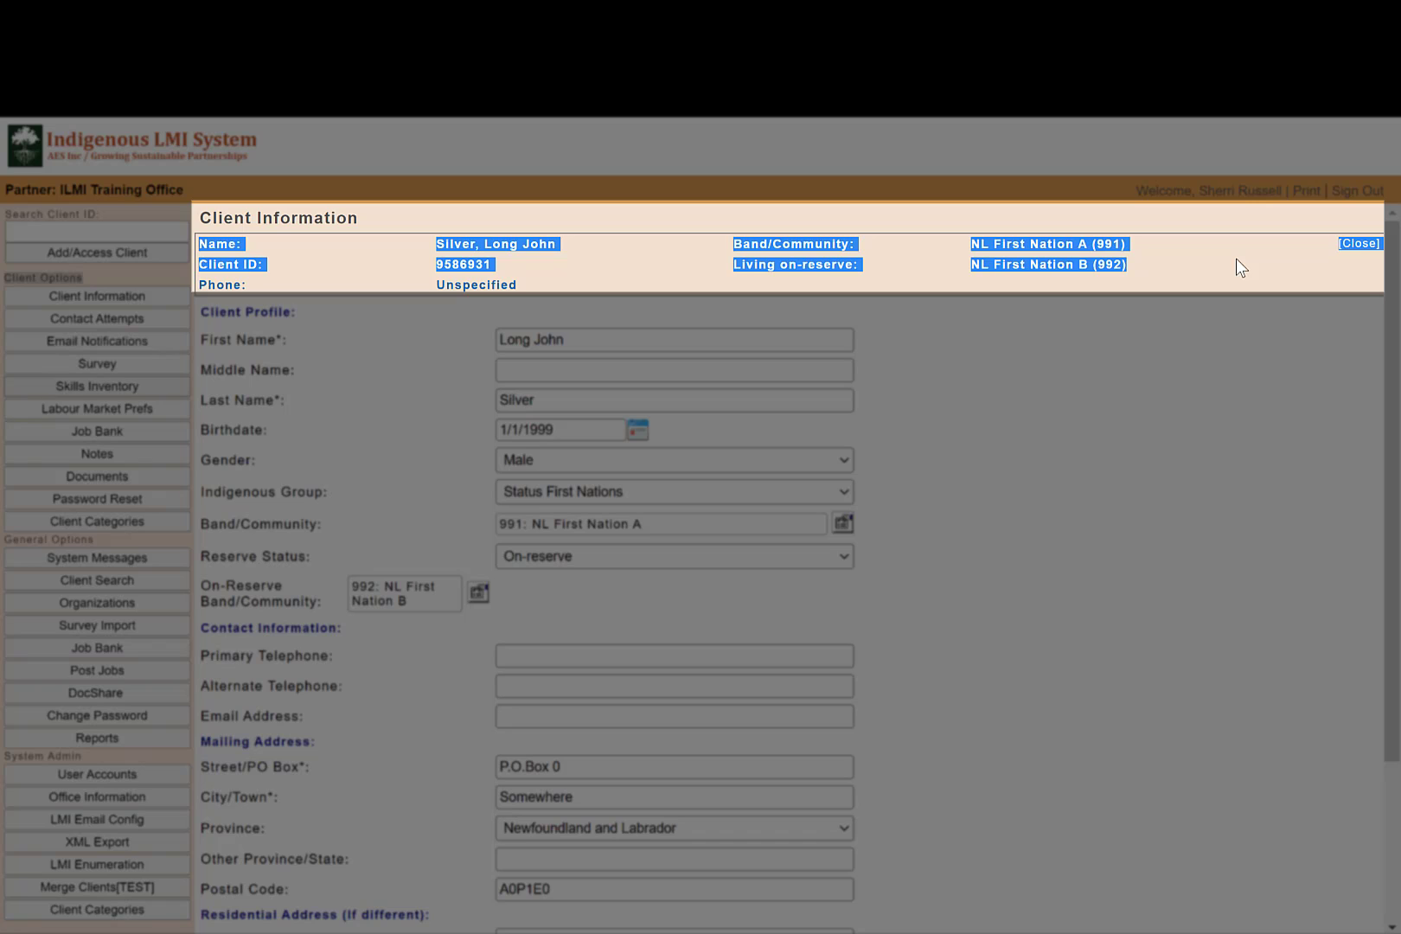
click(378, 369)
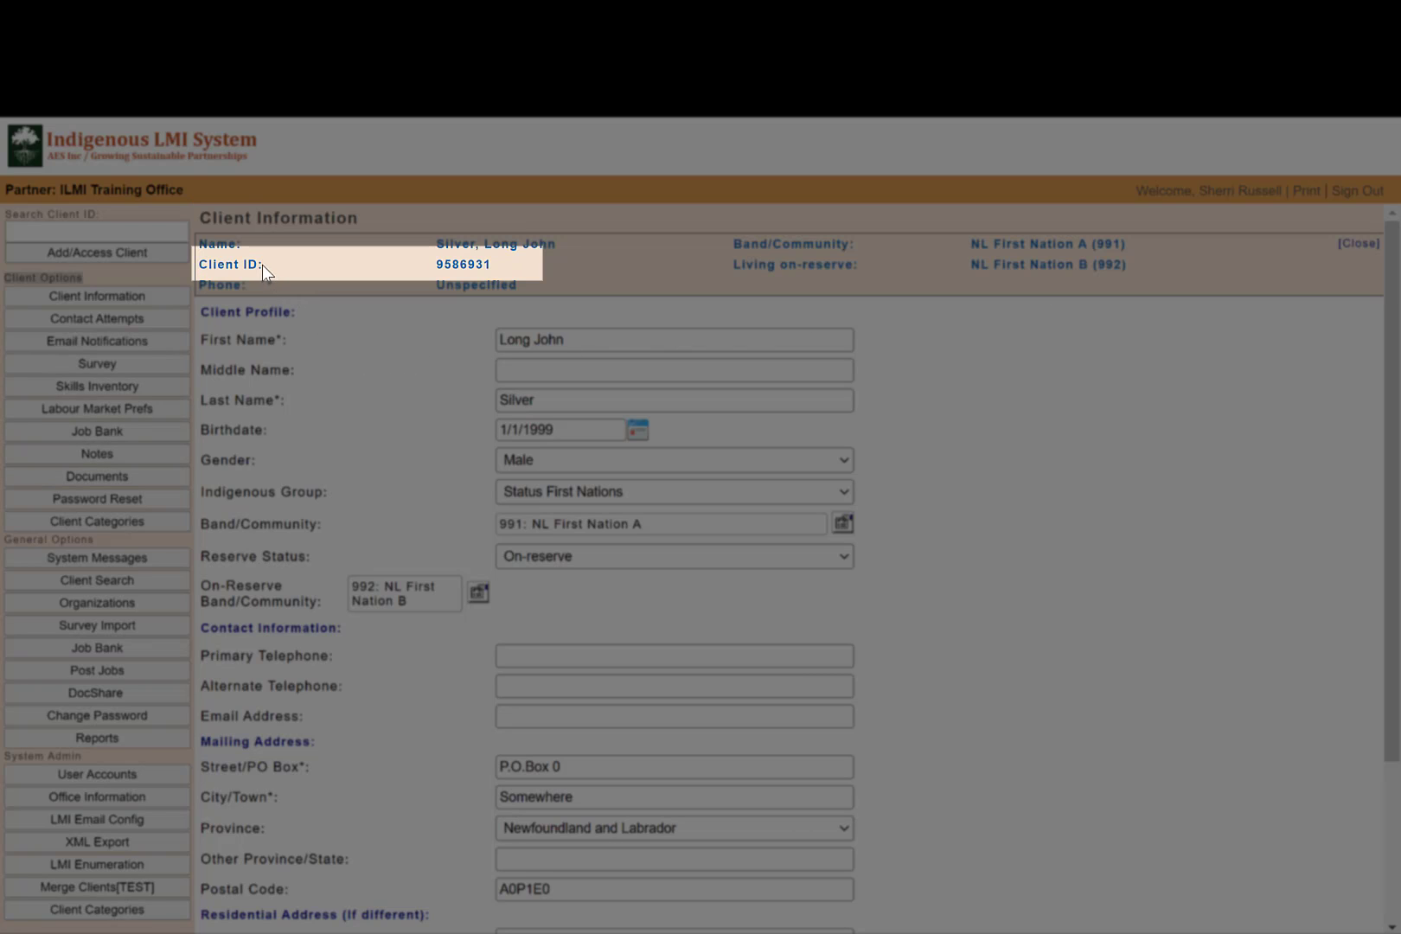
drag(264, 266, 198, 266)
drag(437, 264, 493, 264)
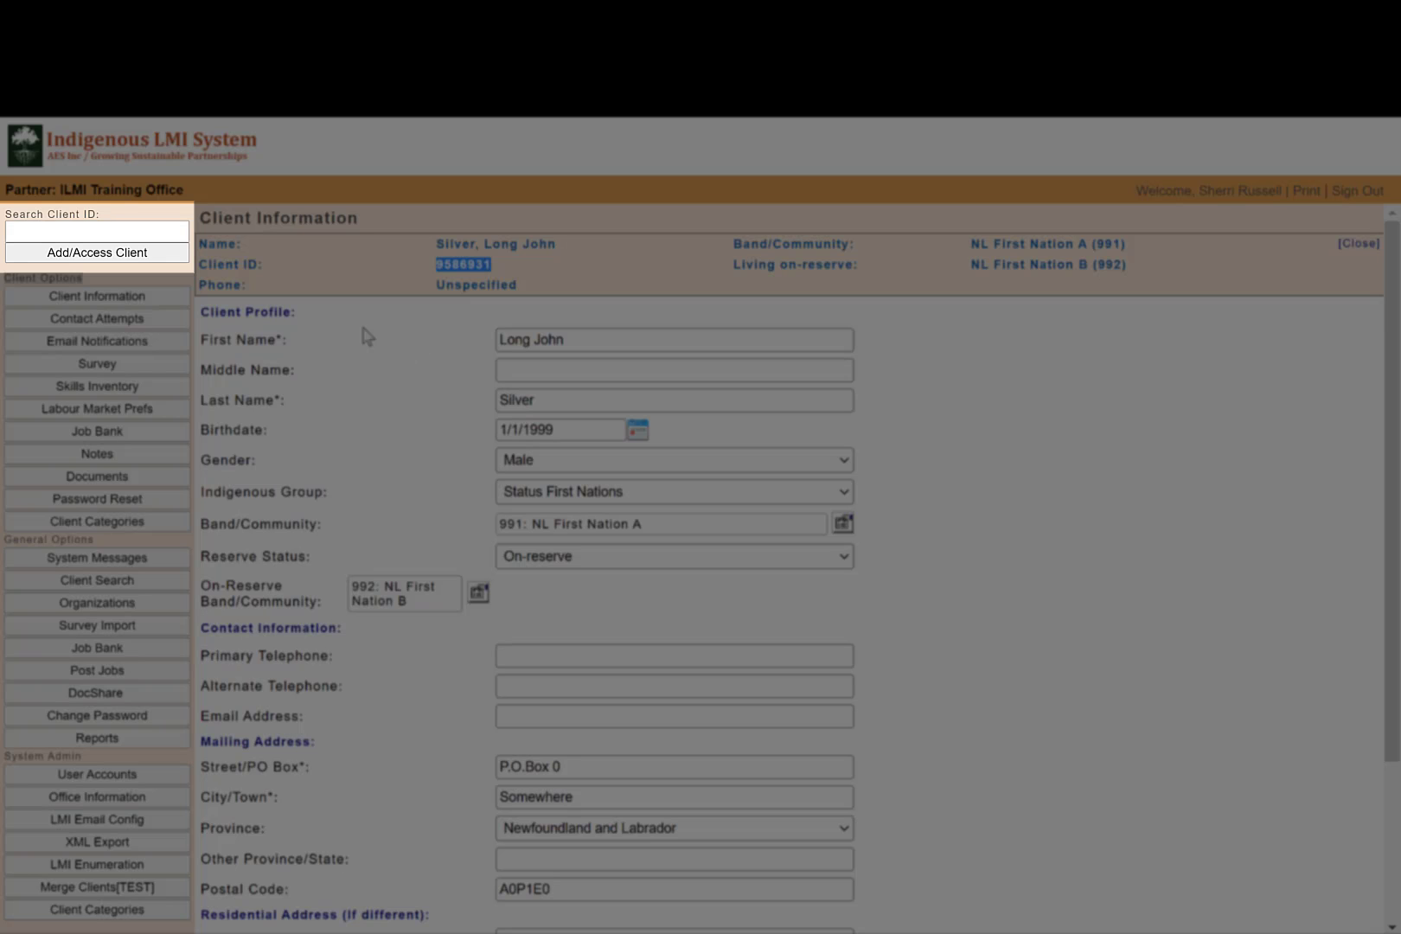
- Access the client's record directly by searching for the assigned client ID
click(147, 232)
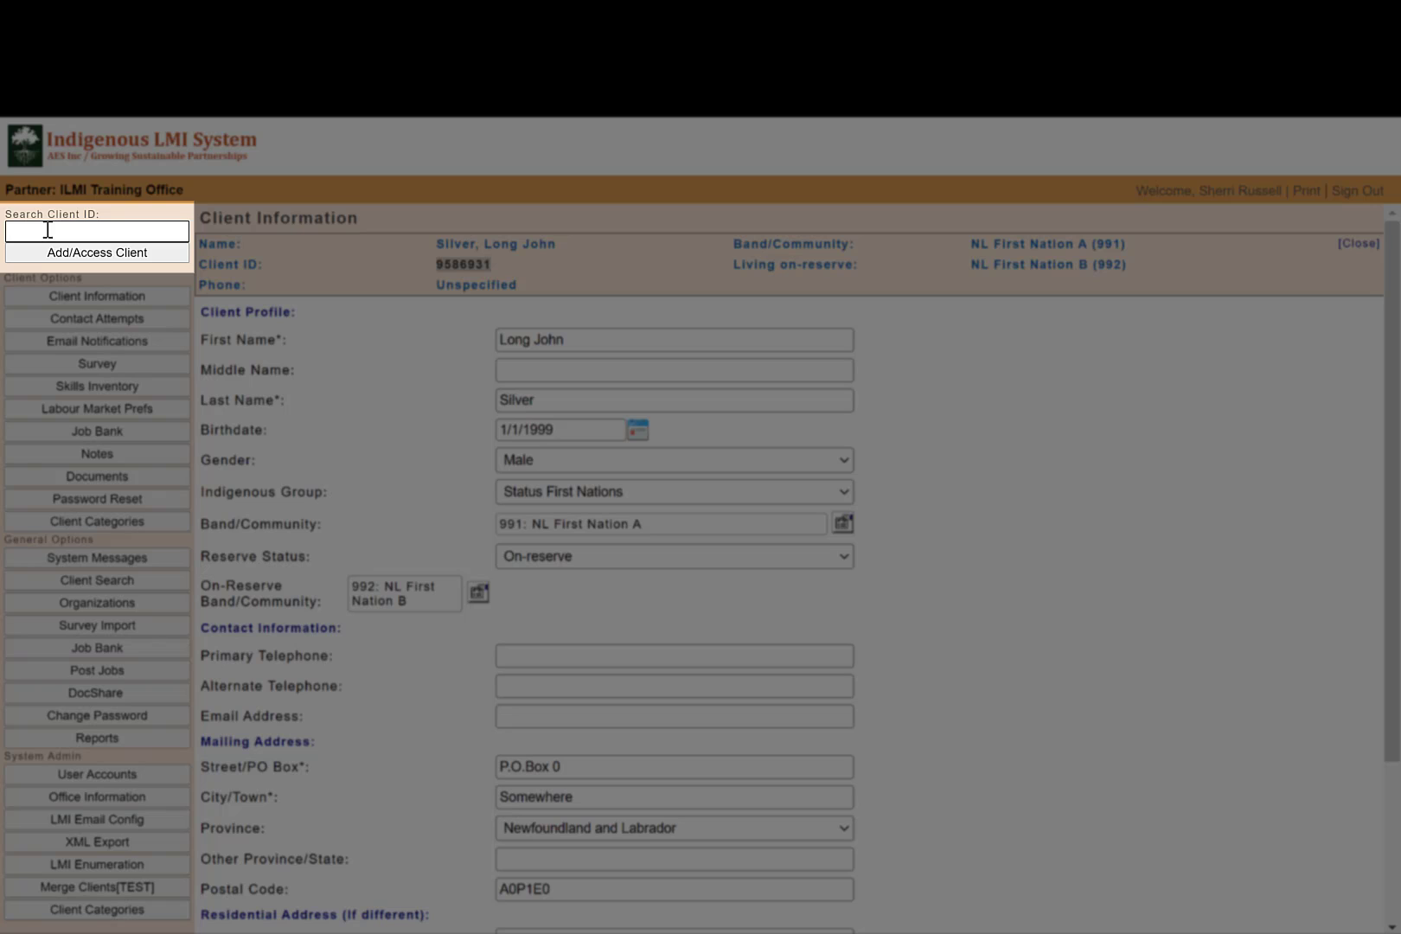
text(9586931)
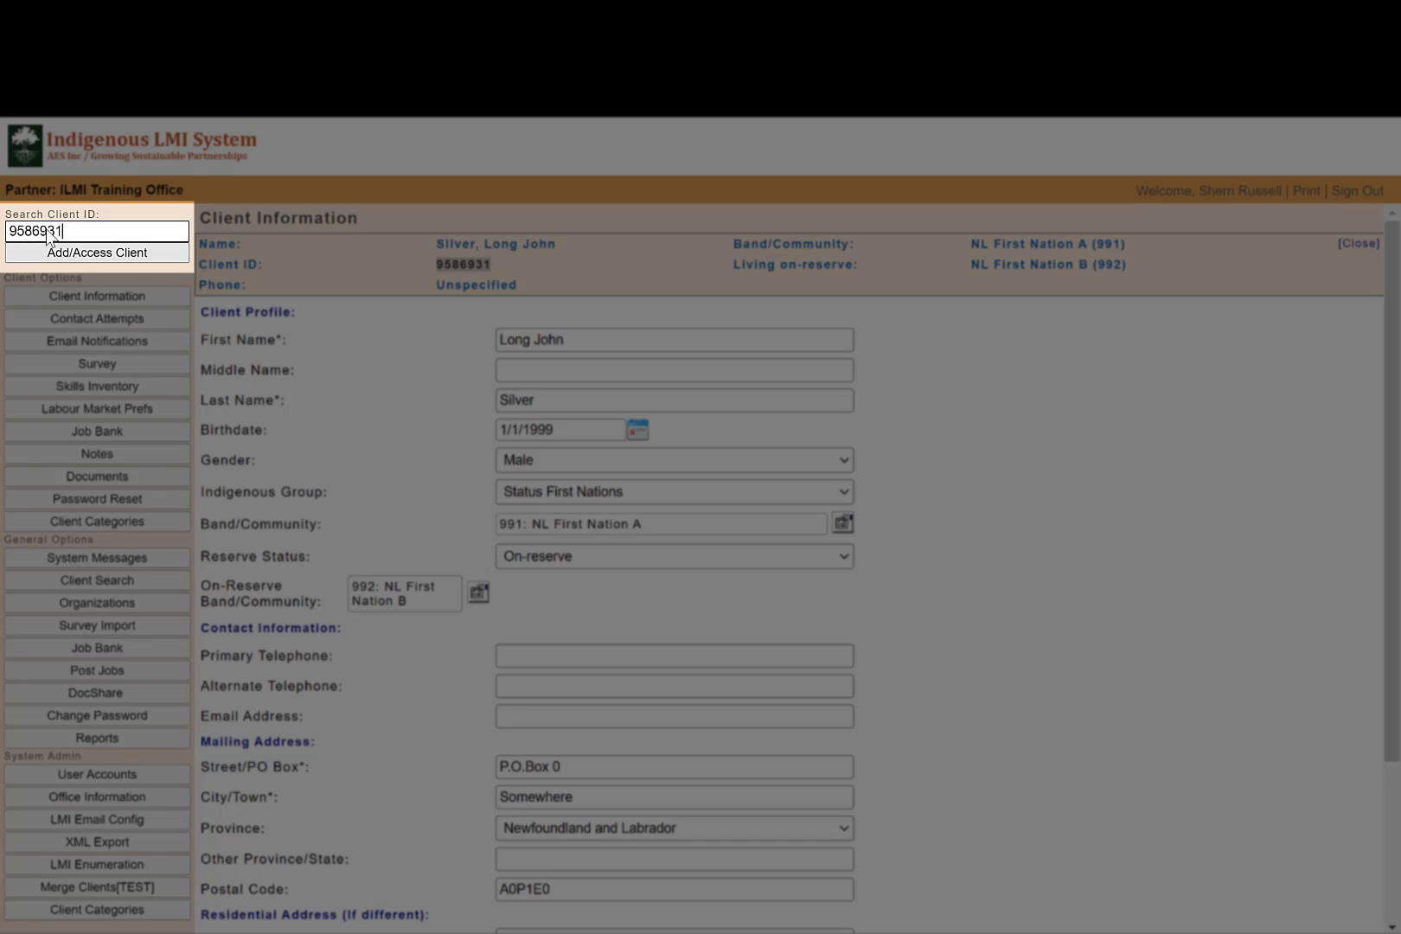
click(77, 254)
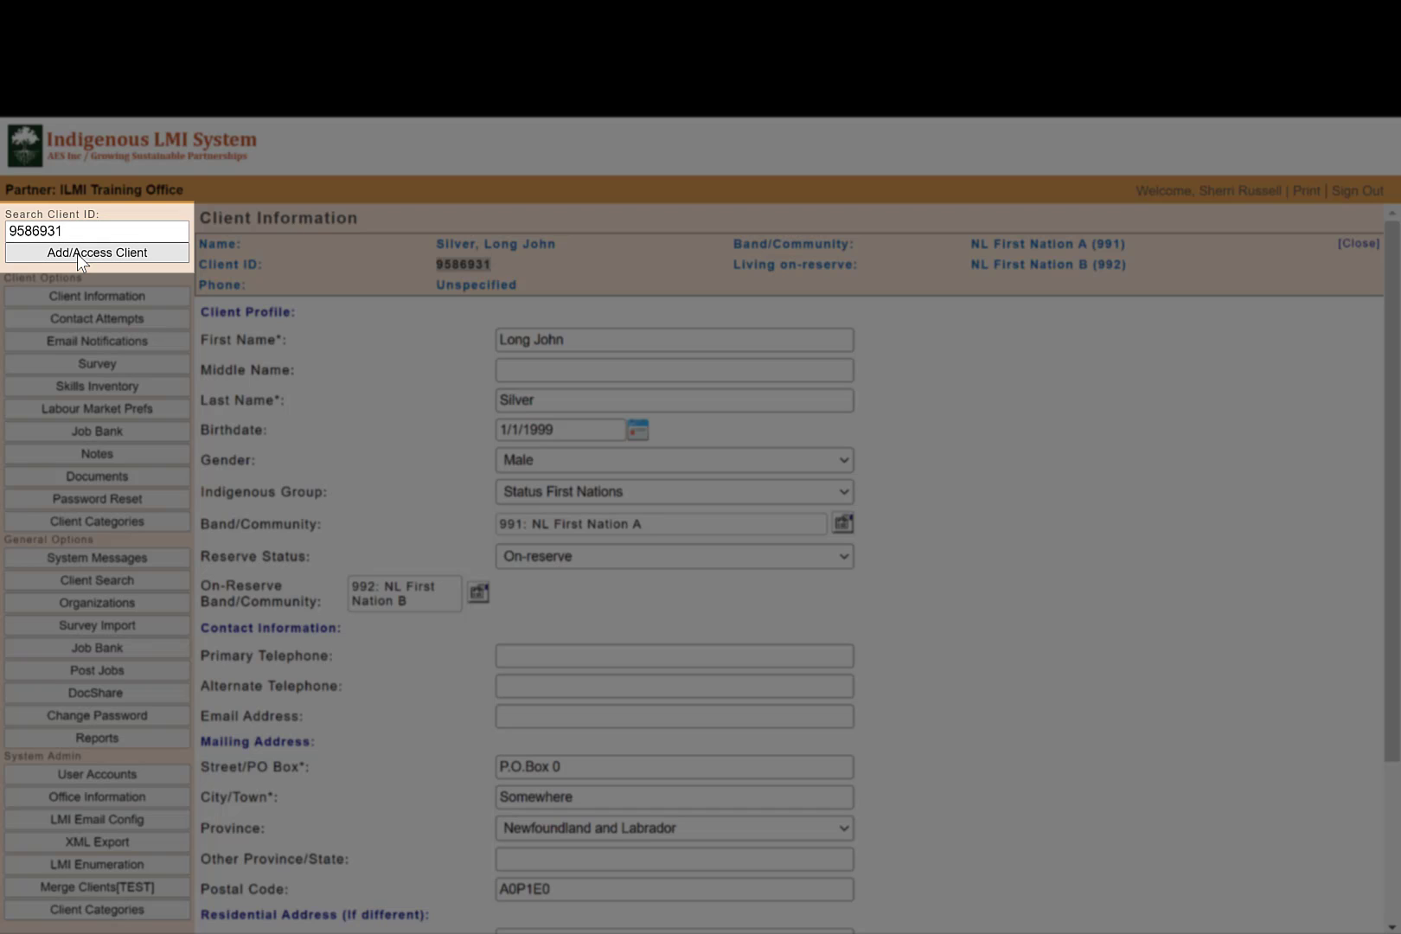